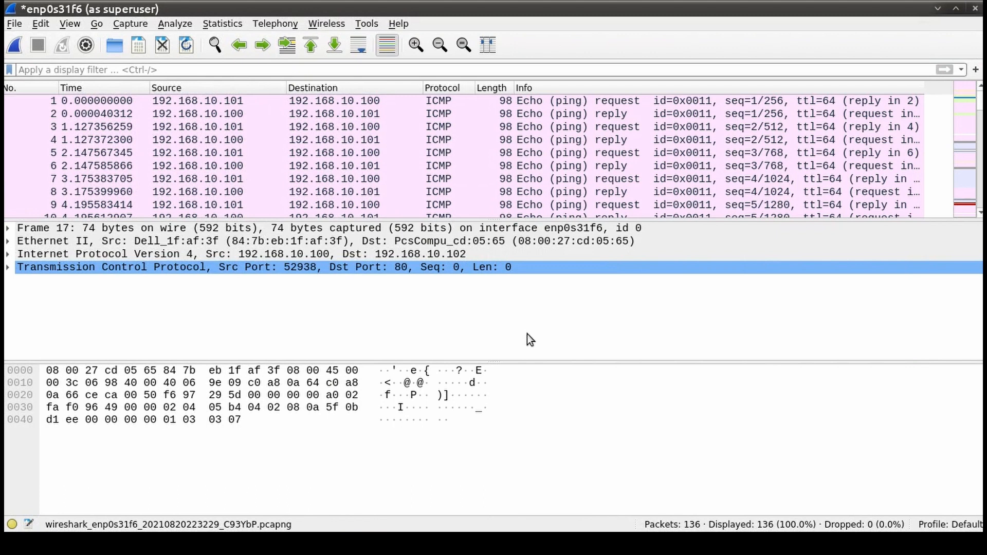
Examine the captured ICMP, TCP and TLSv1.3 packets by reading through the packet list towards its end.
click(474, 199)
key(Down)
key(Down)
key(Down)
key(Down)
key(Down)
key(Down)
key(Down)
key(Down)
key(Down)
key(Down)
key(Down)
key(Down)
key(Down)
key(Down)
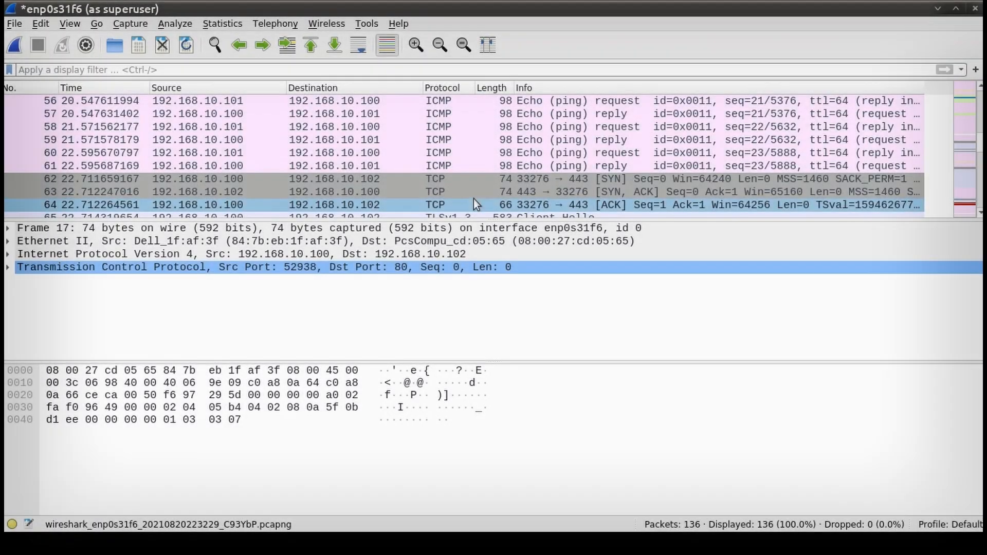
key(Down)
key(Down)
key(Down)
key(Down)
key(Down)
key(Down)
key(Down)
key(Down)
key(Down)
key(Down)
key(Down)
key(Down)
key(Down)
key(Down)
key(Down)
key(Down)
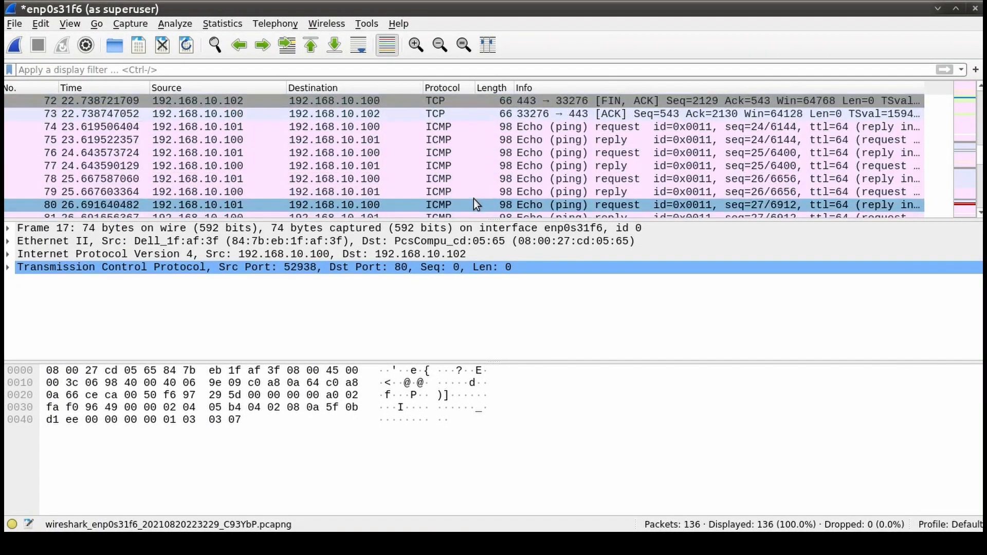
key(Down)
key(Down)
key(Down)
key(Down)
key(Down)
key(Down)
key(Down)
key(Down)
key(Down)
key(Down)
key(Down)
key(Down)
key(Down)
key(Down)
key(Down)
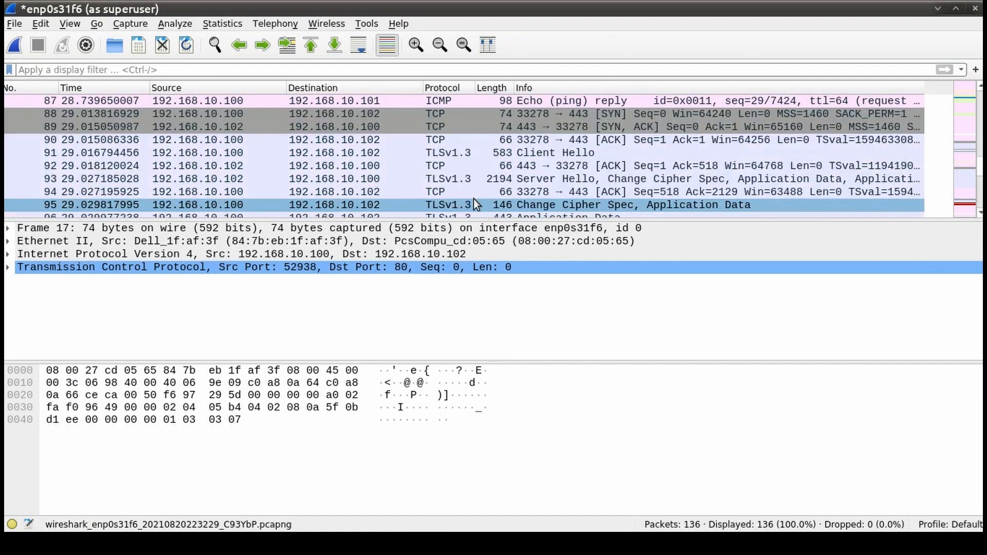
scroll(473, 199, down, 10)
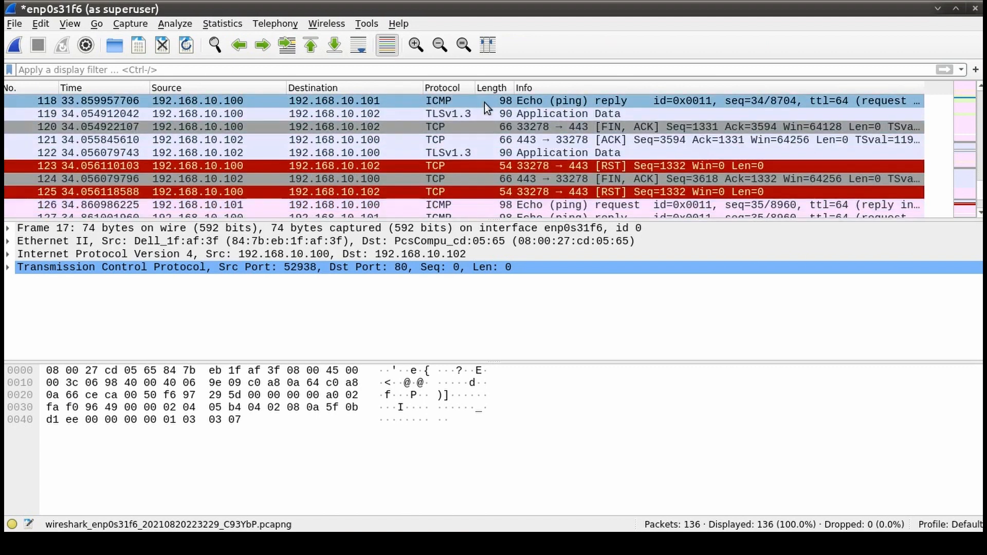
click(468, 68)
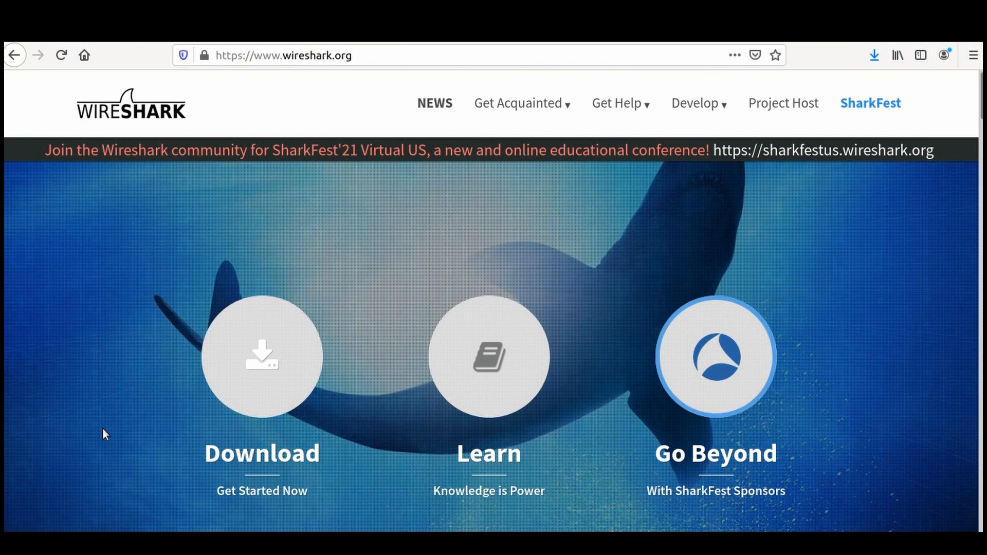
Switch to the browser and open the download section of the Wireshark website.
scroll(103, 428, down, 3)
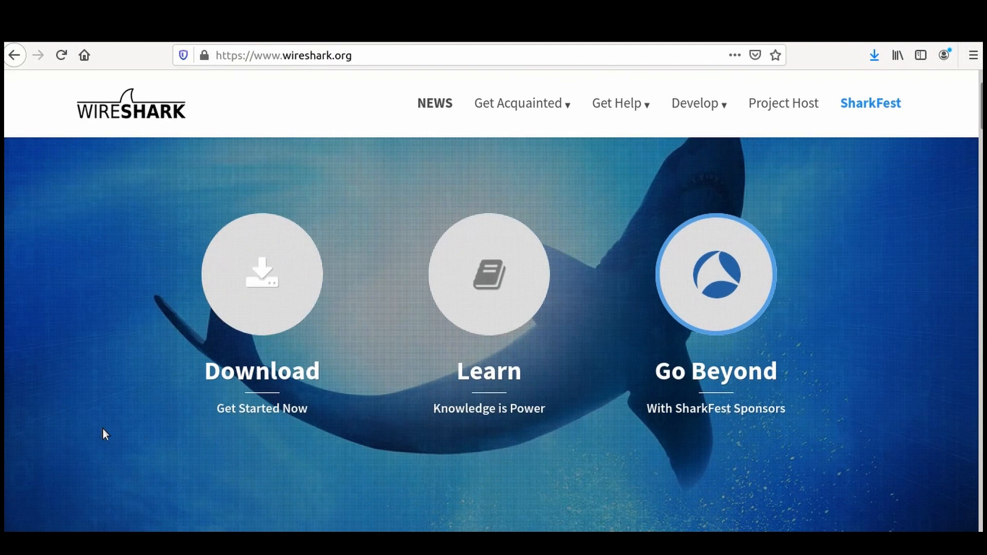
click(258, 291)
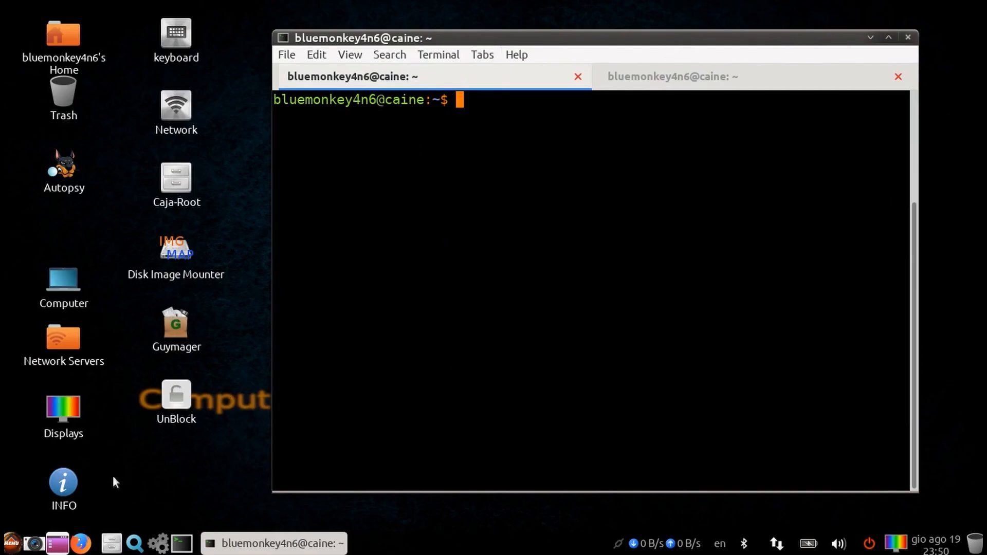
Launch Wireshark as a regular user, check the available capture interfaces in the maximized window, and close it.
click(10, 544)
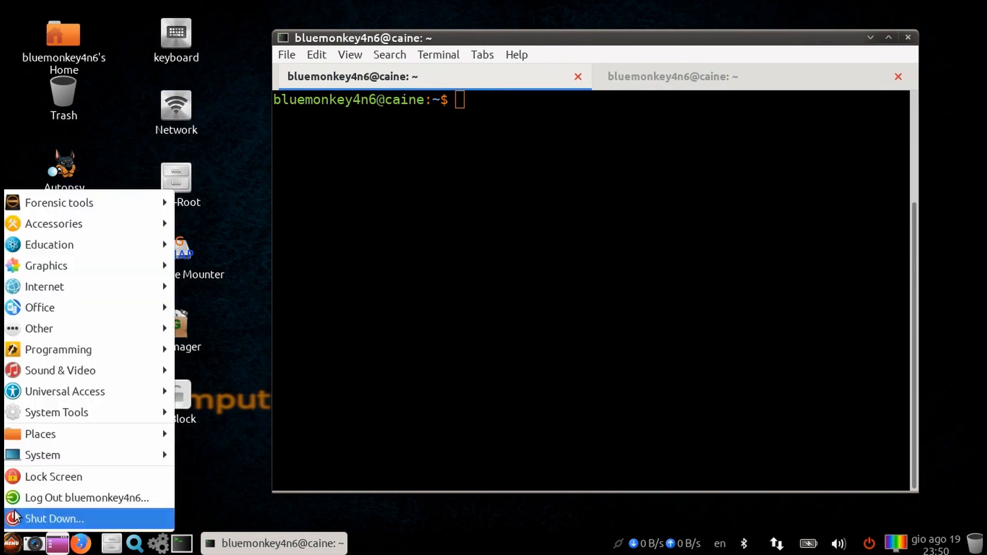
mouse_move(110, 203)
mouse_move(244, 190)
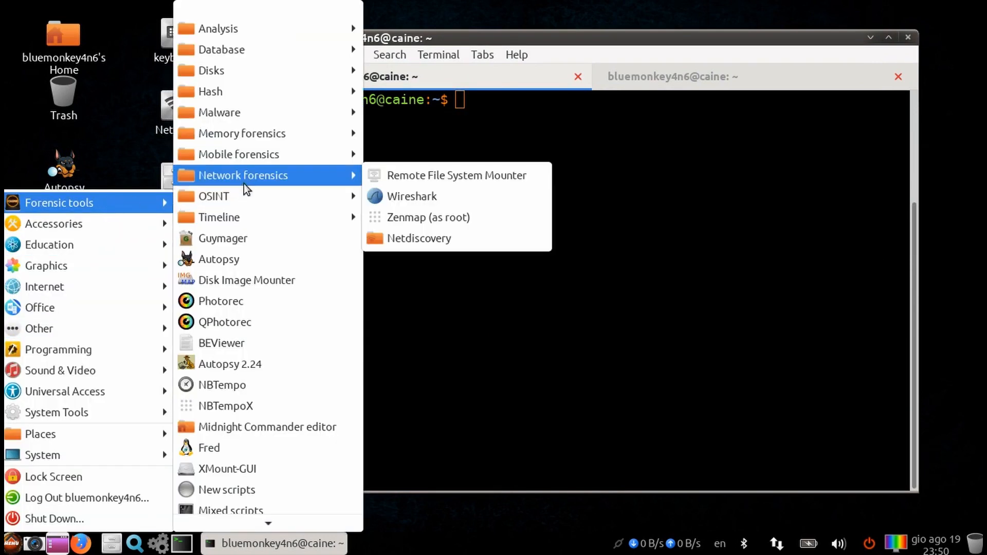
click(537, 199)
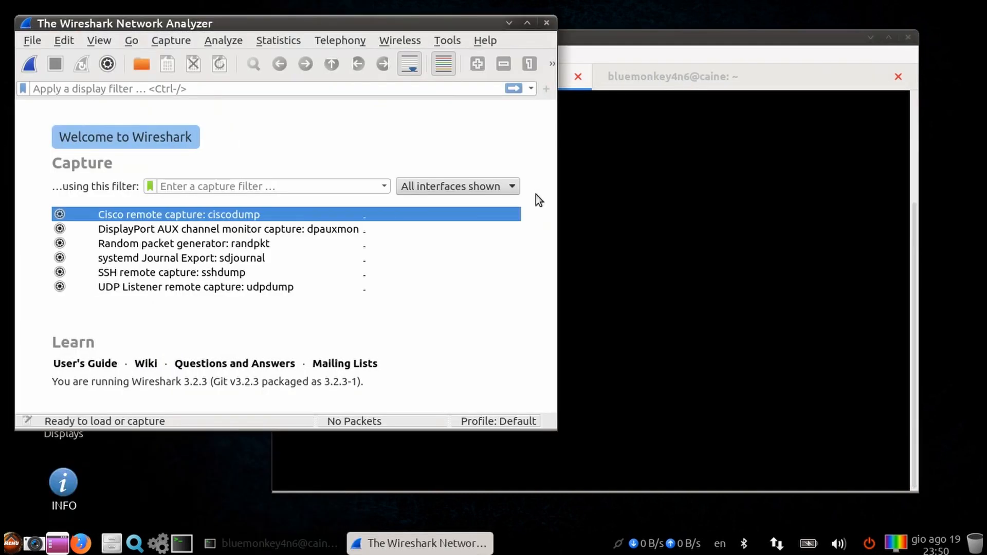
click(527, 23)
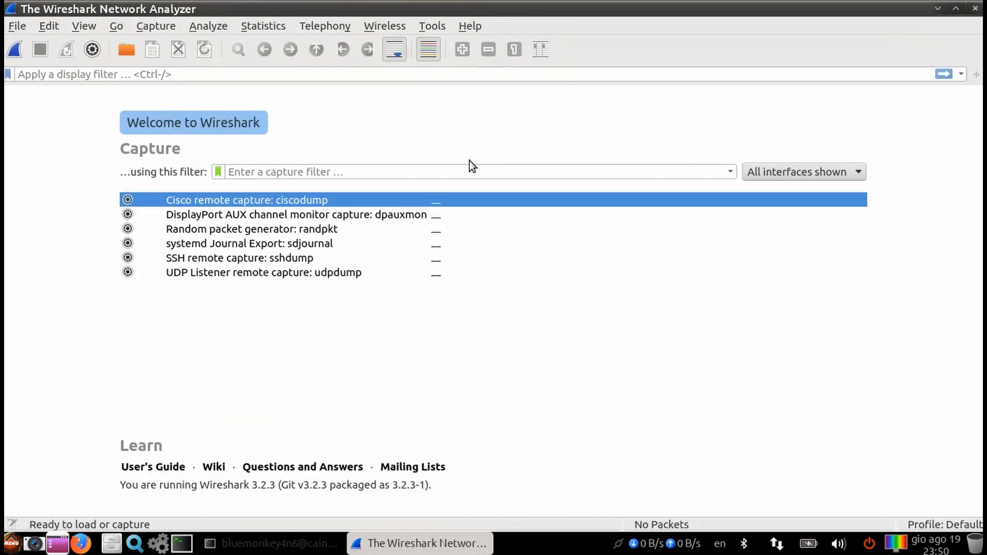
click(976, 9)
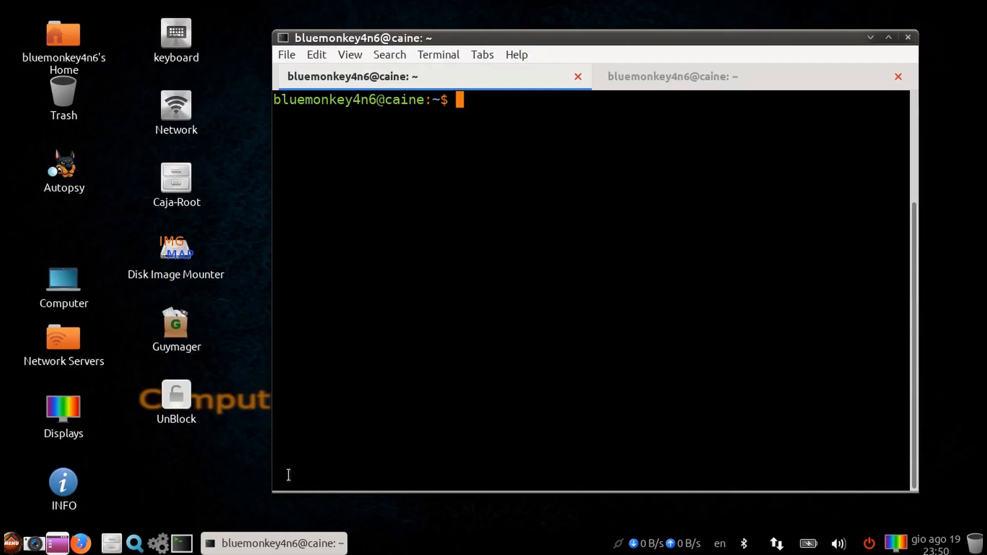
Start Wireshark with superuser rights from the terminal using the command "sudo wireshark".
text(sudo wireshart)
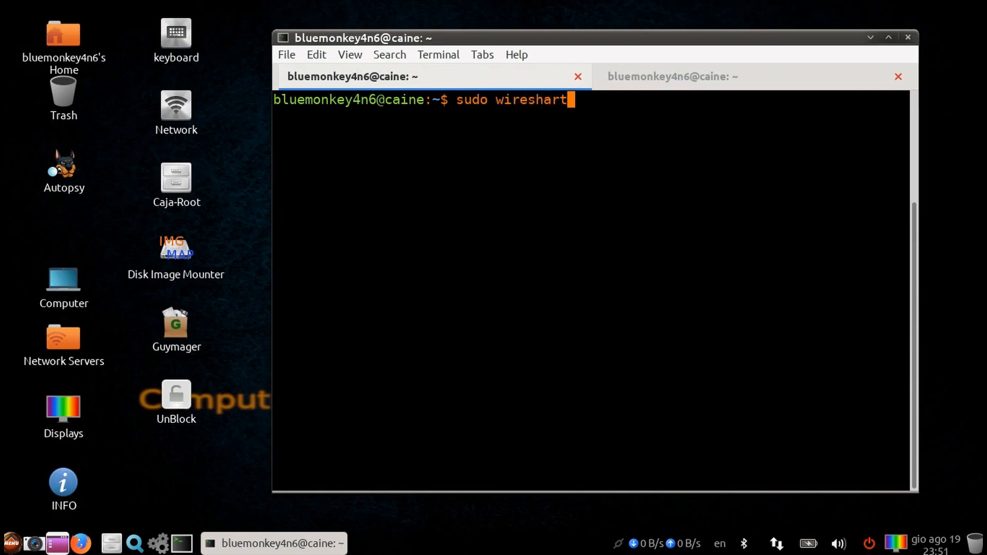
key(BackSpace)
text(k)
key(Return)
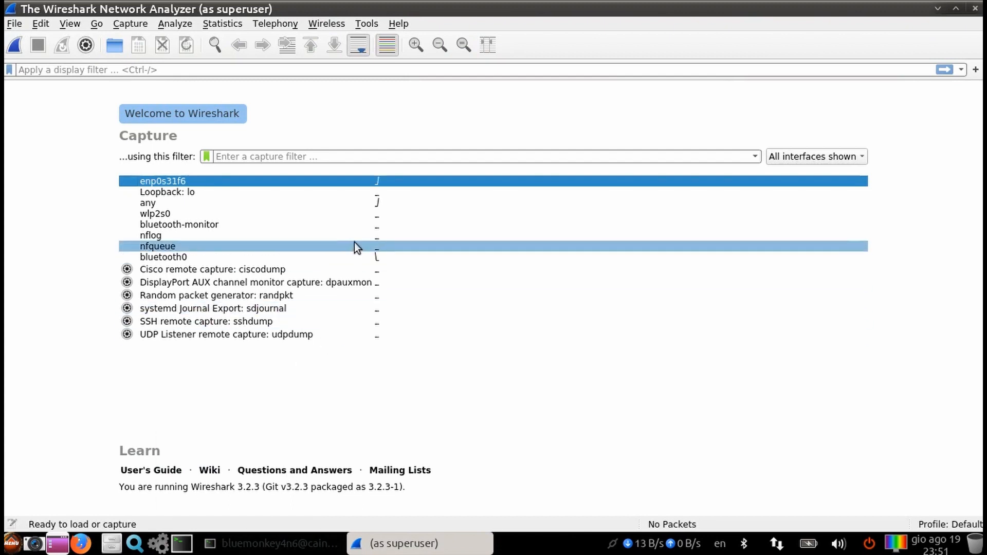
Capture live traffic on the enp0s31f6 interface and stop the capture once ICMP and ARP packets are recorded.
click(318, 183)
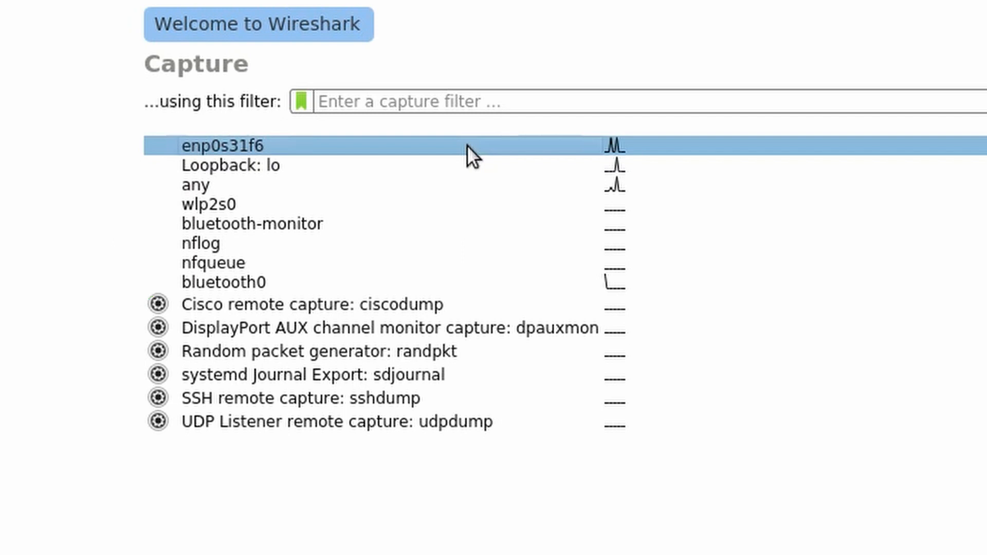
double_click(252, 144)
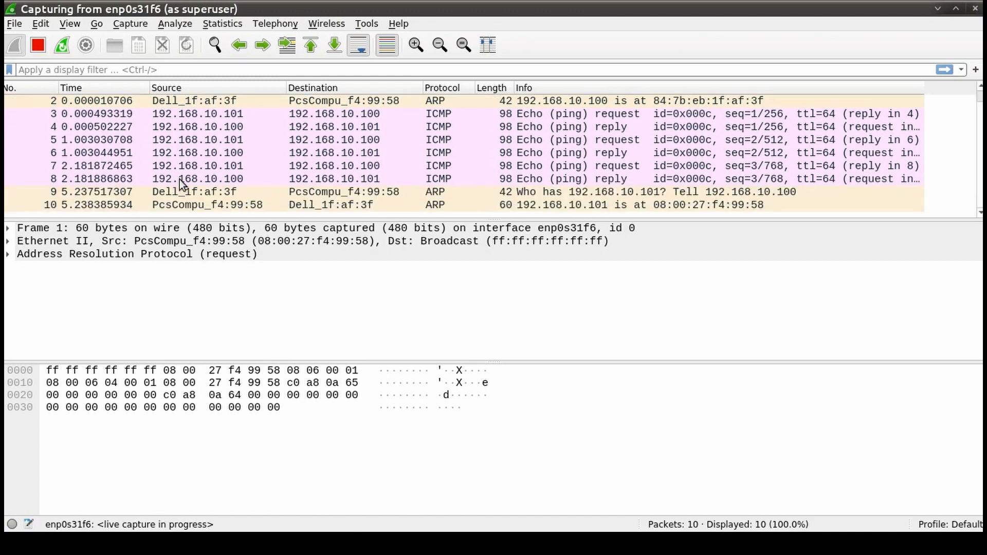
click(38, 47)
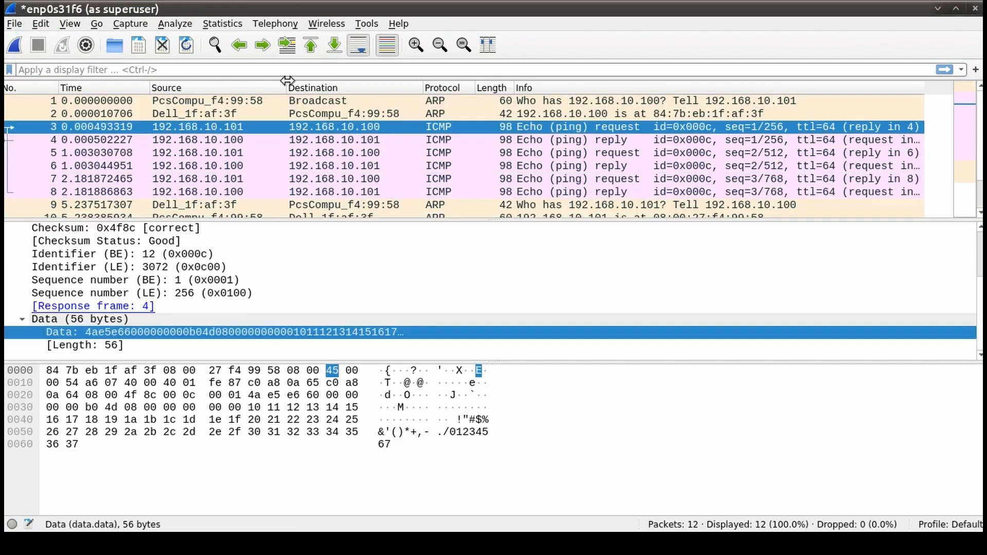
click(14, 22)
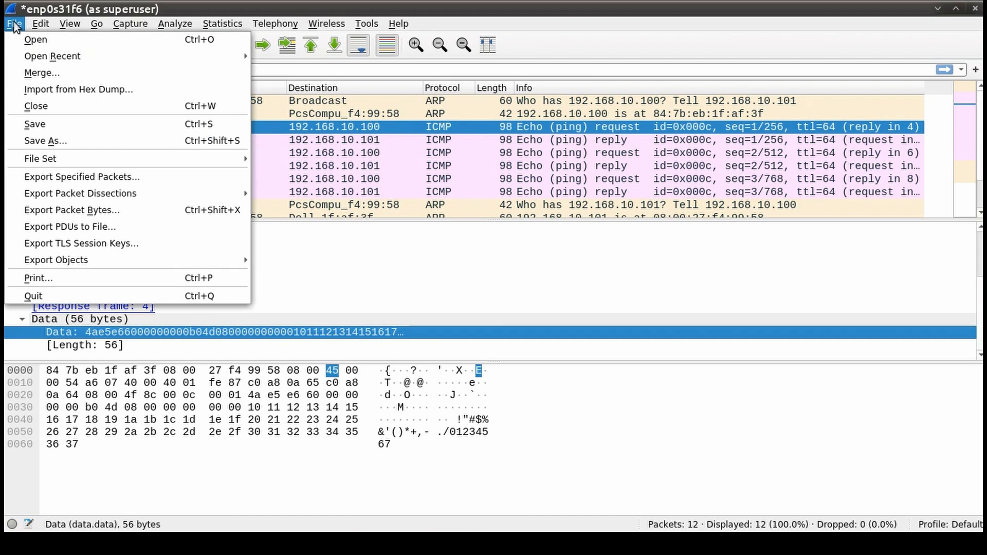
key(Right)
key(Right)
key(Right)
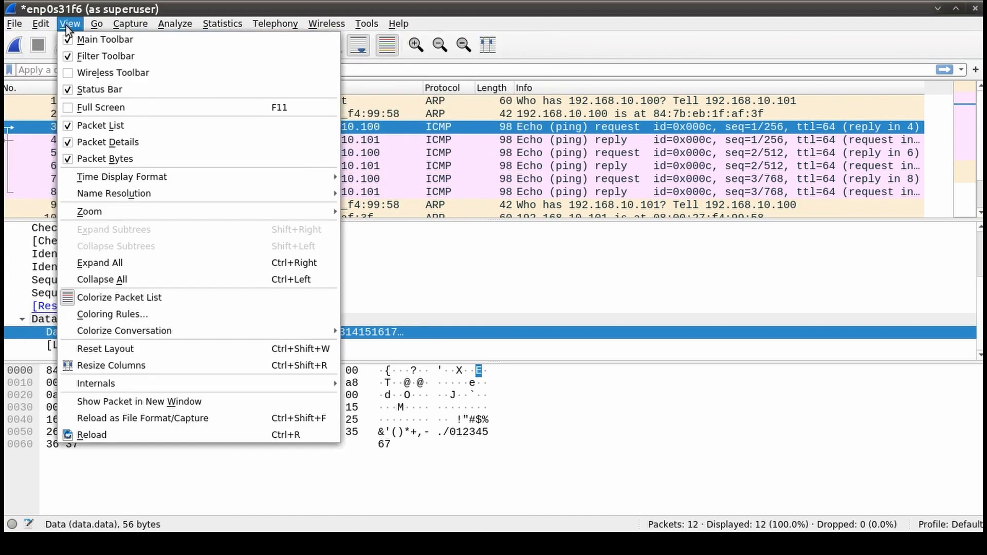
key(Right)
key(Right)
key(Right)
key(Right)
key(Right)
key(Right)
key(Right)
key(Right)
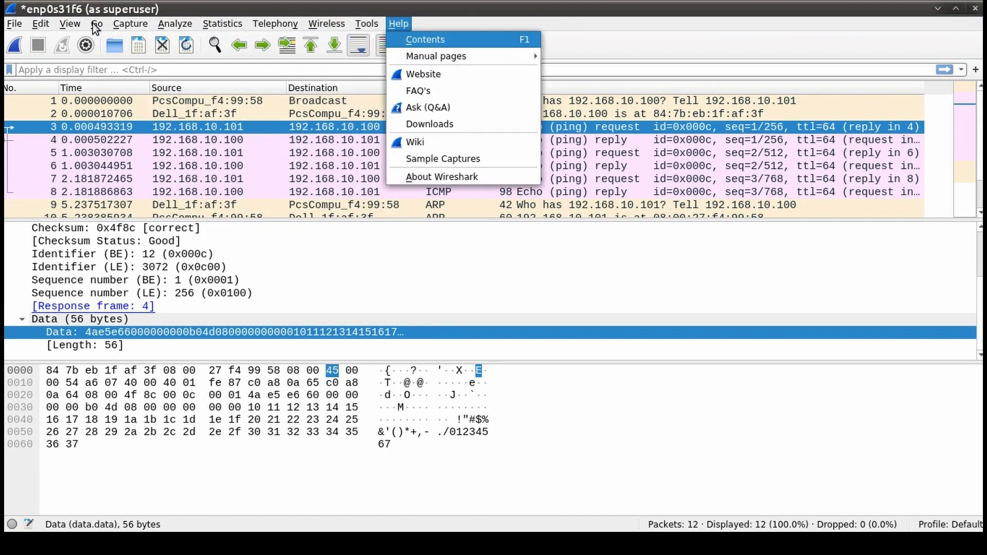
key(Escape)
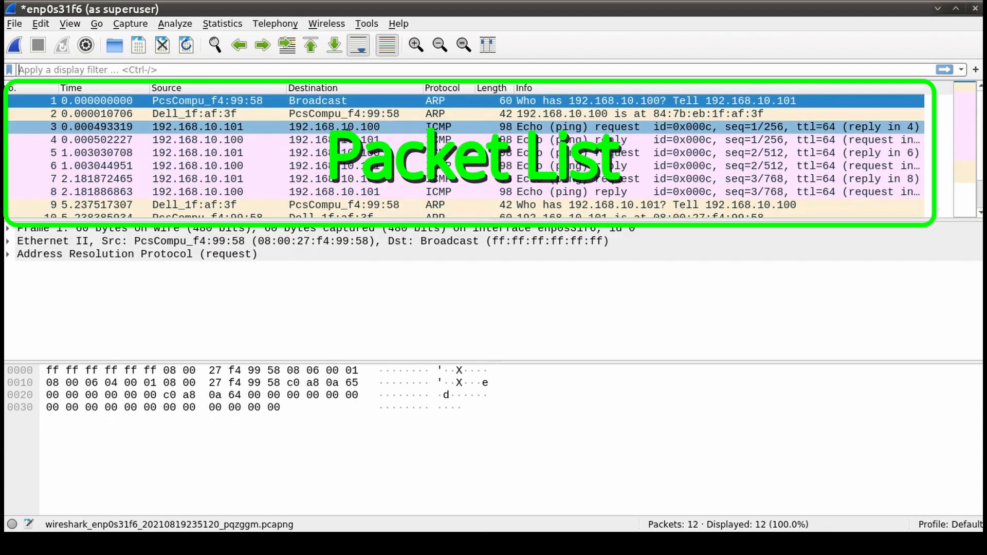
Select packet 3, the first ICMP echo request, and expand its Internet Control Message Protocol details.
click(350, 127)
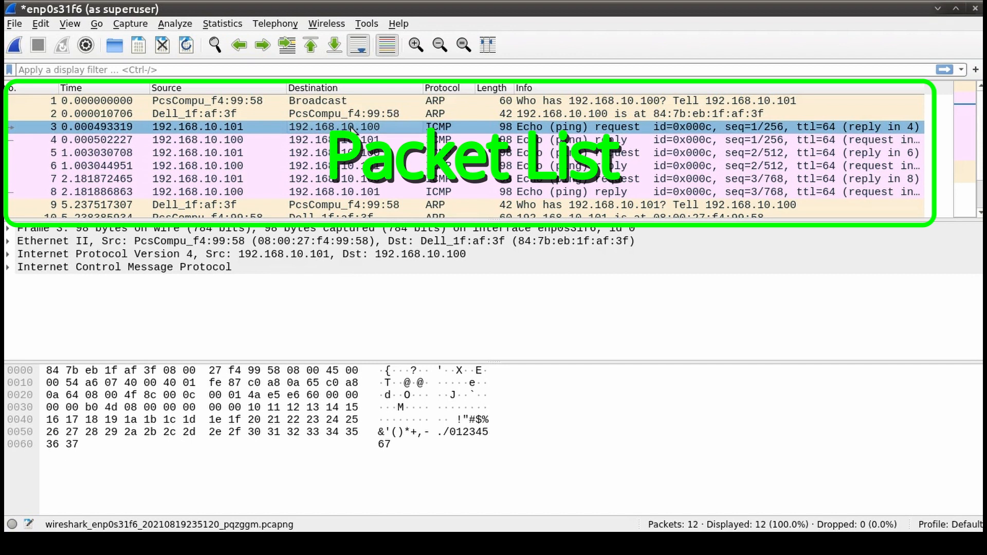
click(94, 266)
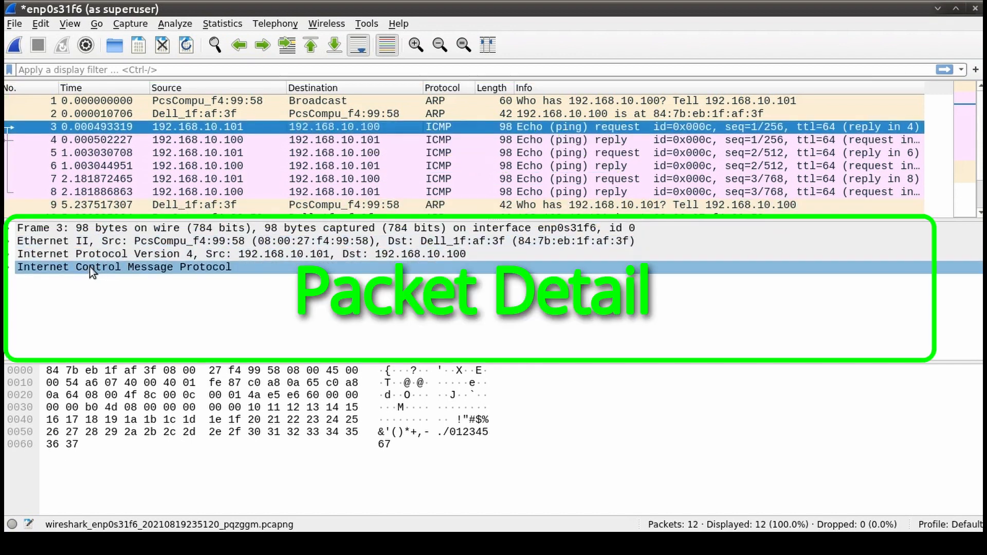
click(10, 267)
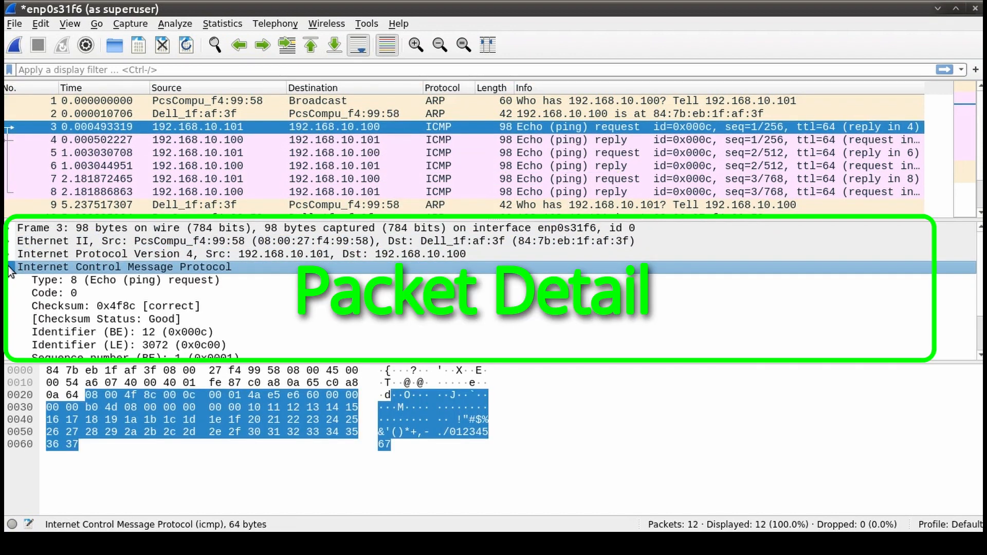
Go through packet 3's ICMP fields from Type to Data and compare each with its corresponding packet bytes.
click(57, 281)
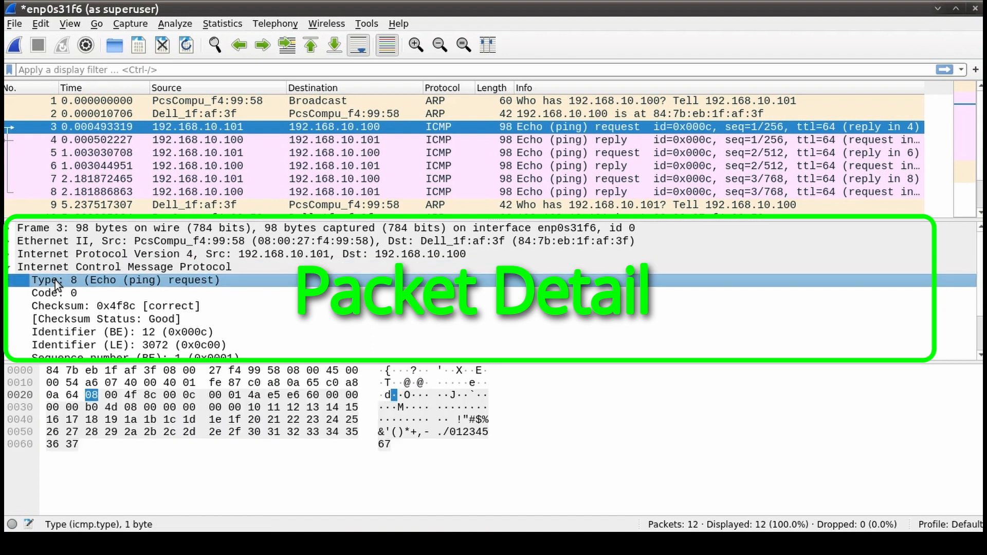
key(Down)
key(Down)
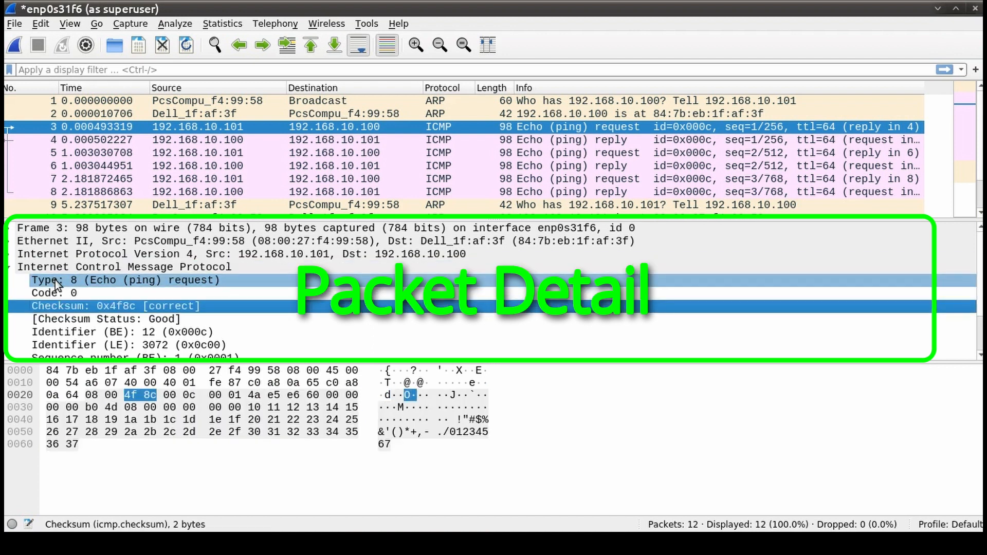
key(Down)
key(Down)
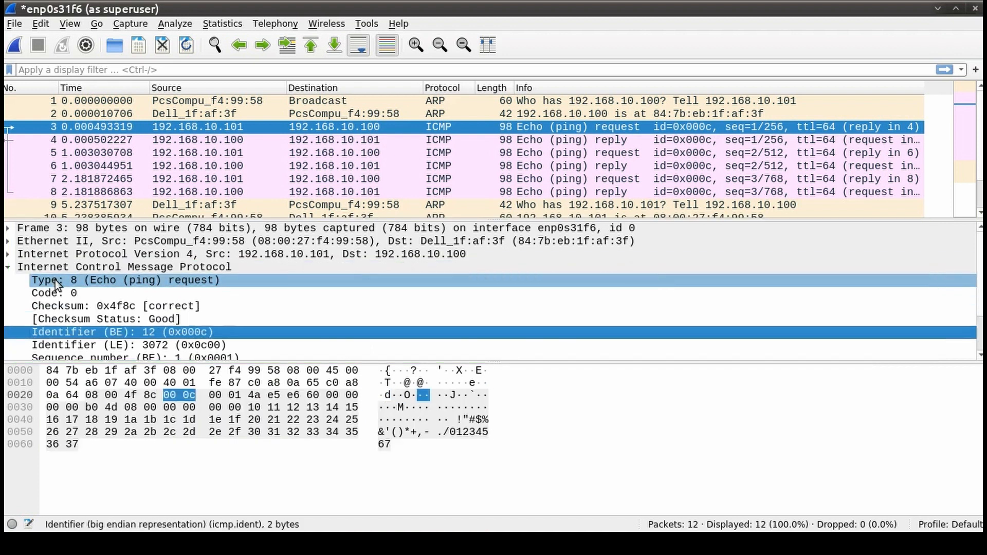
key(Down)
key(Down)
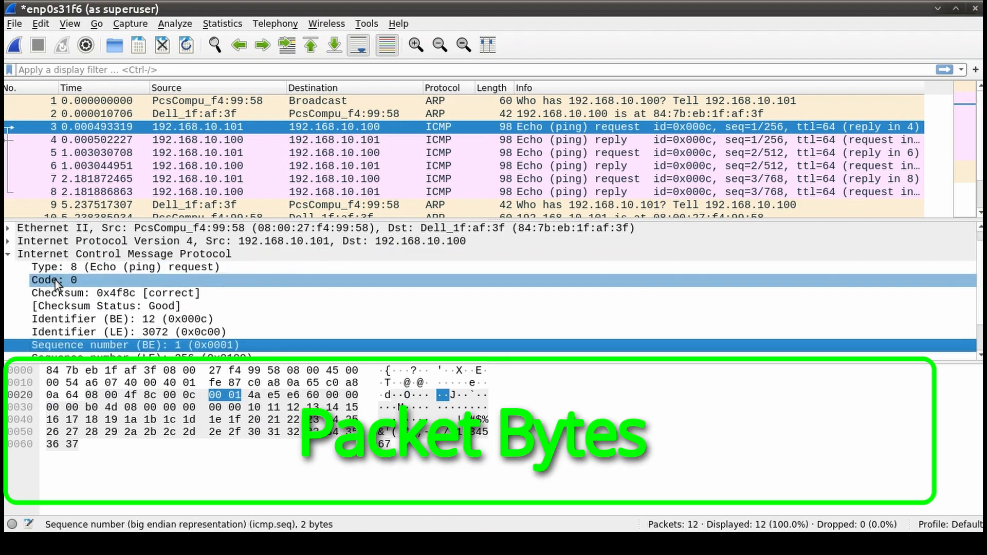
key(Down)
key(Down)
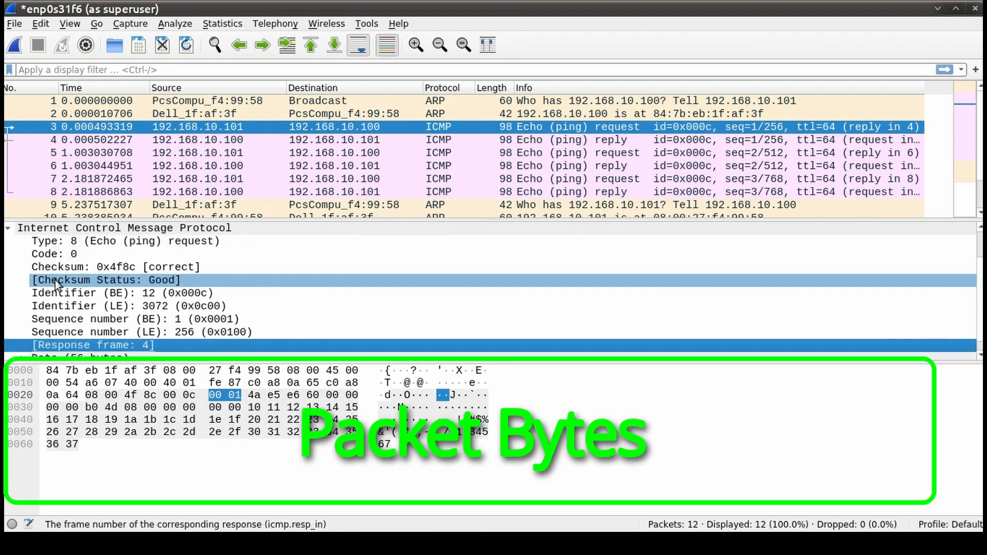
key(Down)
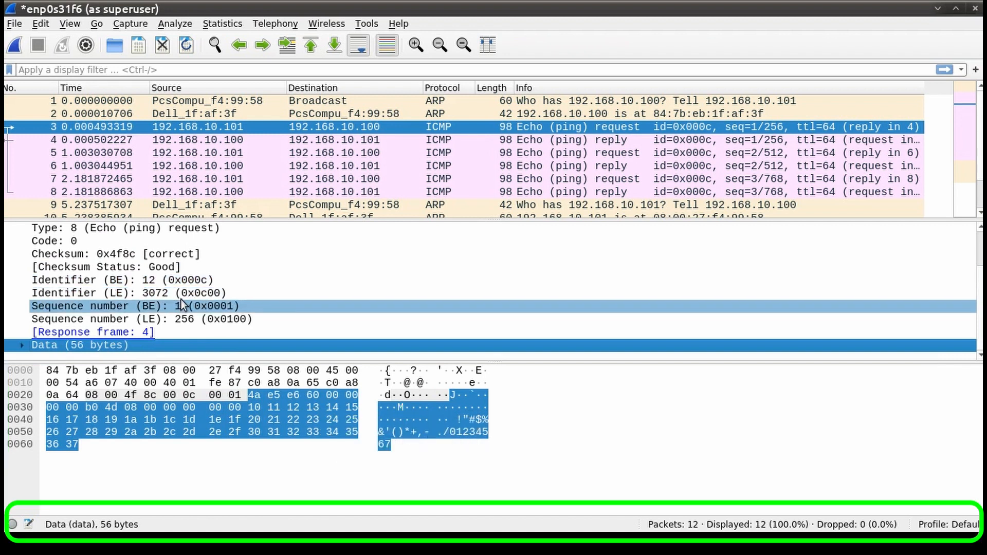
Inspect the sequence number, identifier, checksum status, checksum and data fields of packet 3 with their status bar descriptions.
click(115, 309)
click(115, 295)
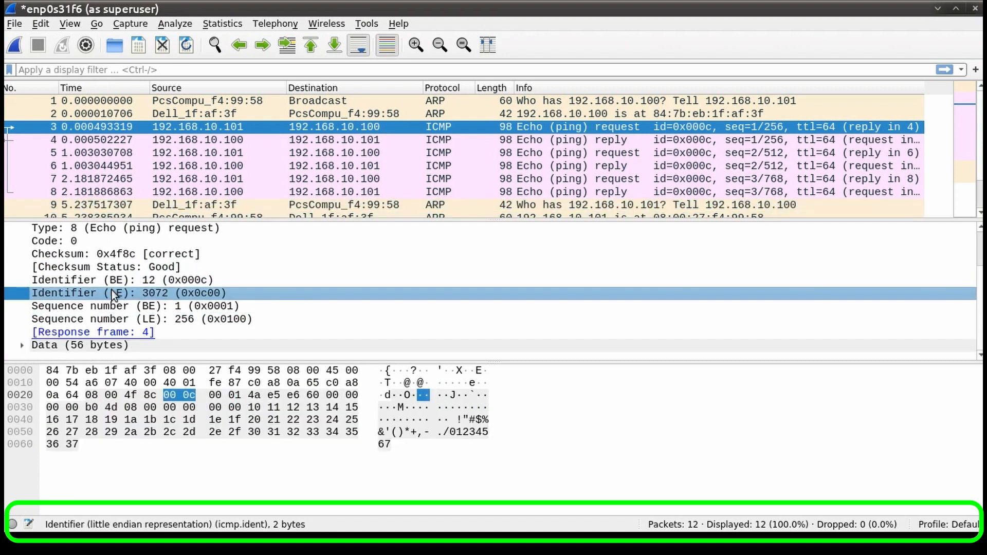
click(103, 277)
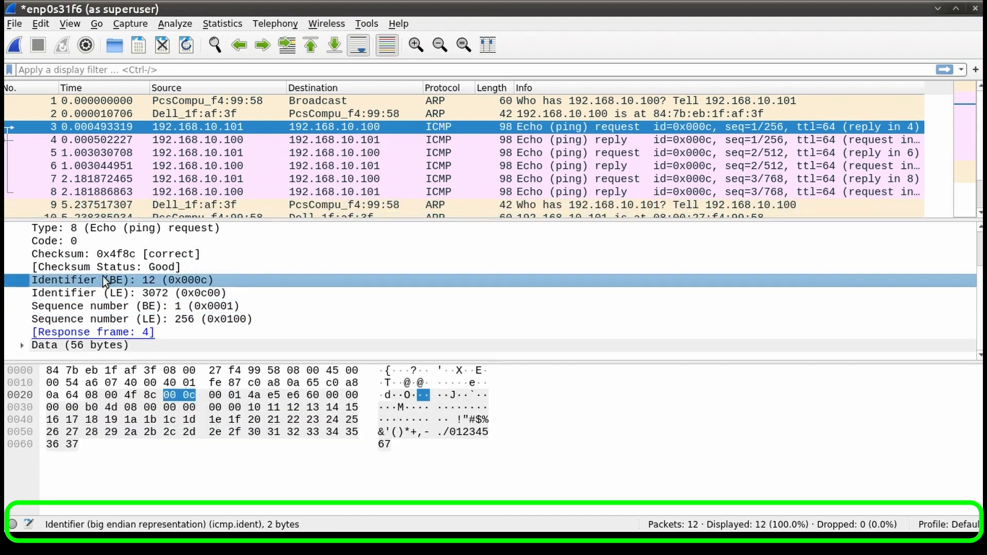
click(95, 271)
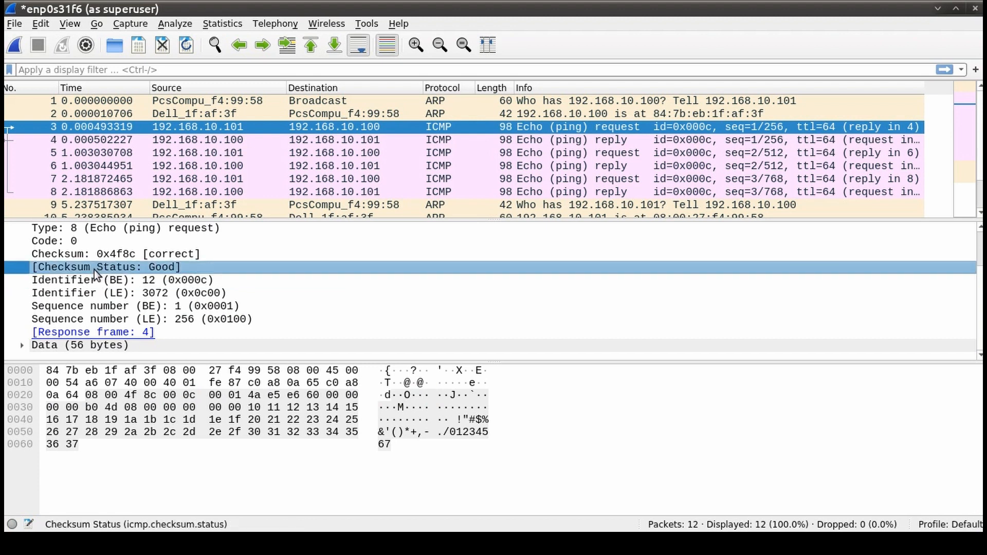
click(79, 255)
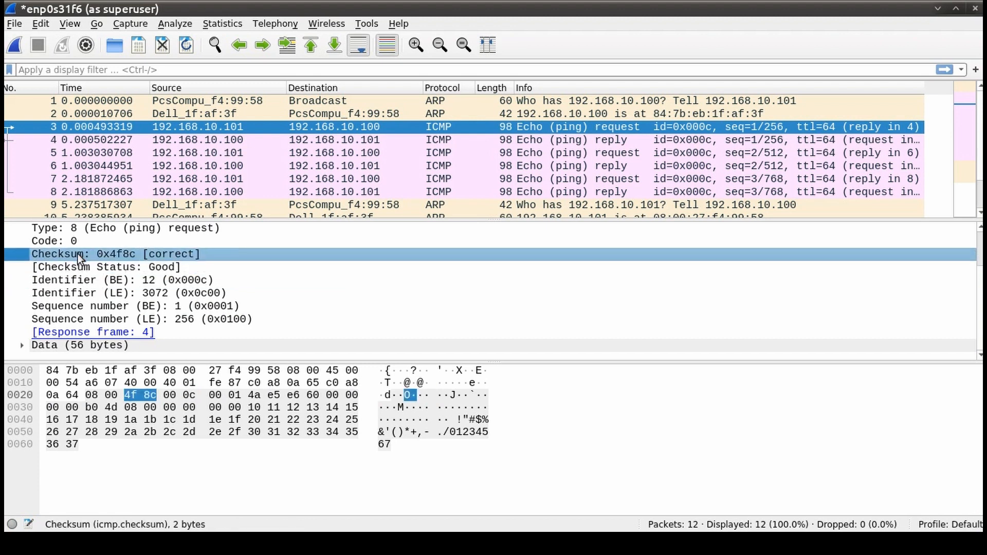
click(65, 346)
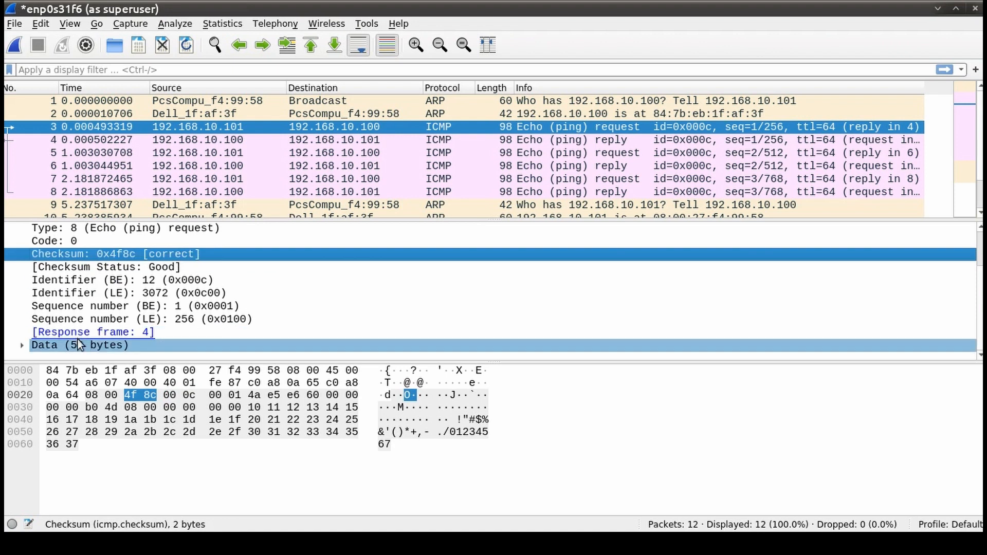
Expand packet 3's ICMP Data field and select its Response frame entry.
double_click(62, 345)
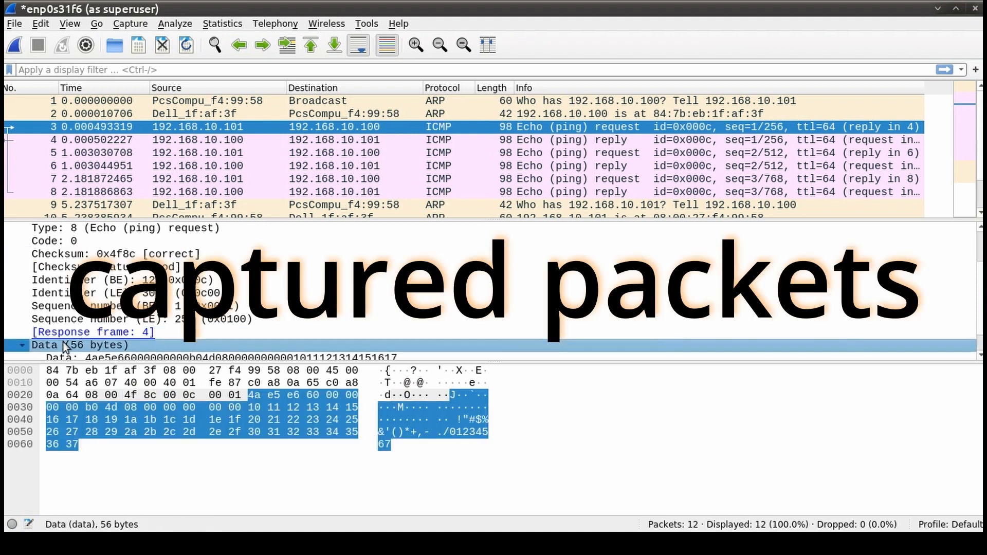
click(126, 333)
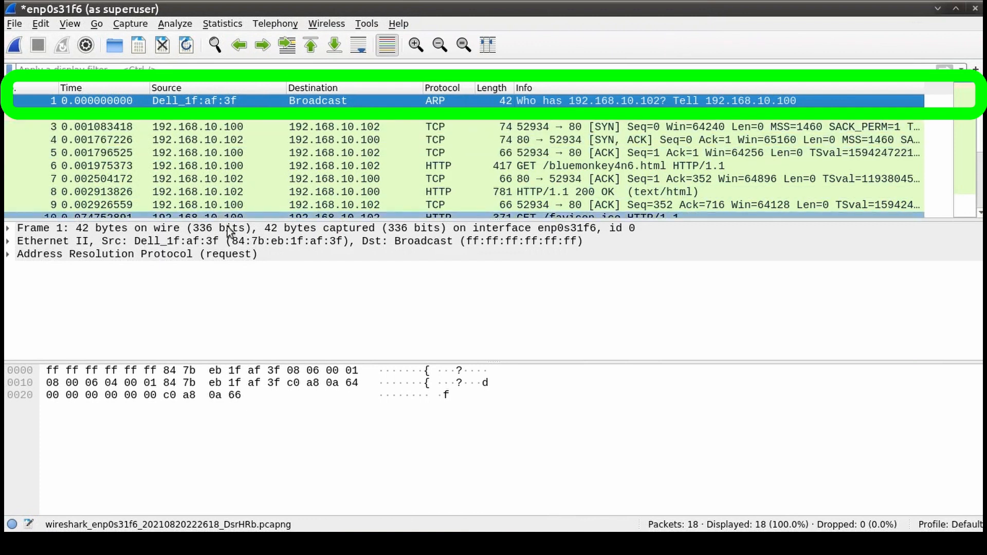
Expand the Frame details of packet 1, the ARP broadcast request, in the capture containing web traffic.
click(192, 242)
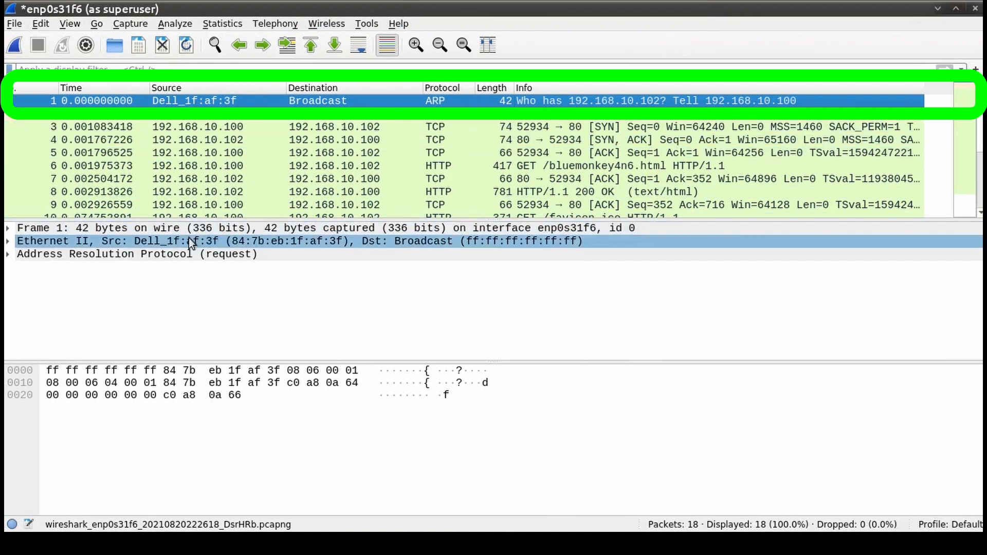
click(151, 230)
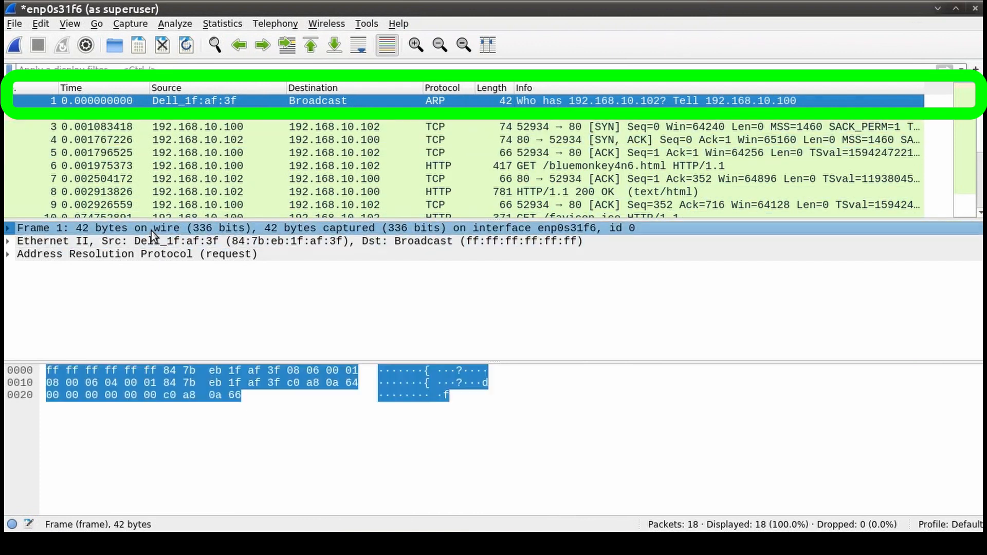
key(Right)
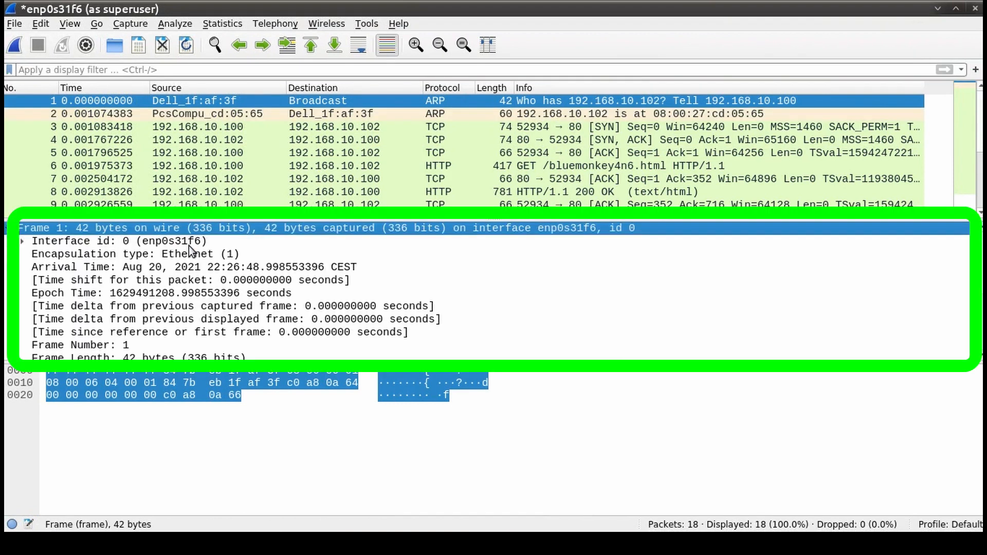
Go through packet 1's frame fields from Interface id to Coloring Rule String, and collapse the Frame details.
click(189, 245)
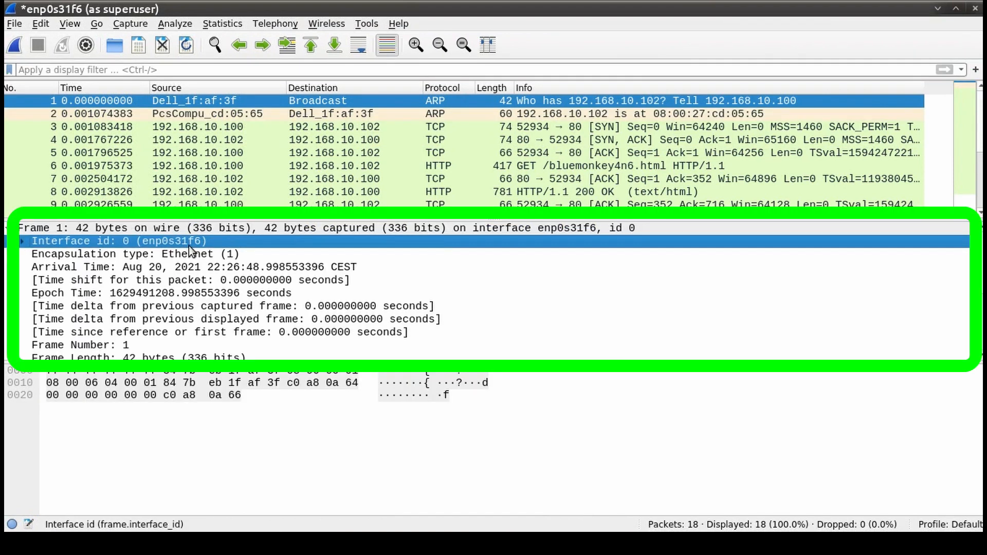
key(Down)
key(Down)
key(Down)
key(Down)
key(Down)
key(Down)
key(Down)
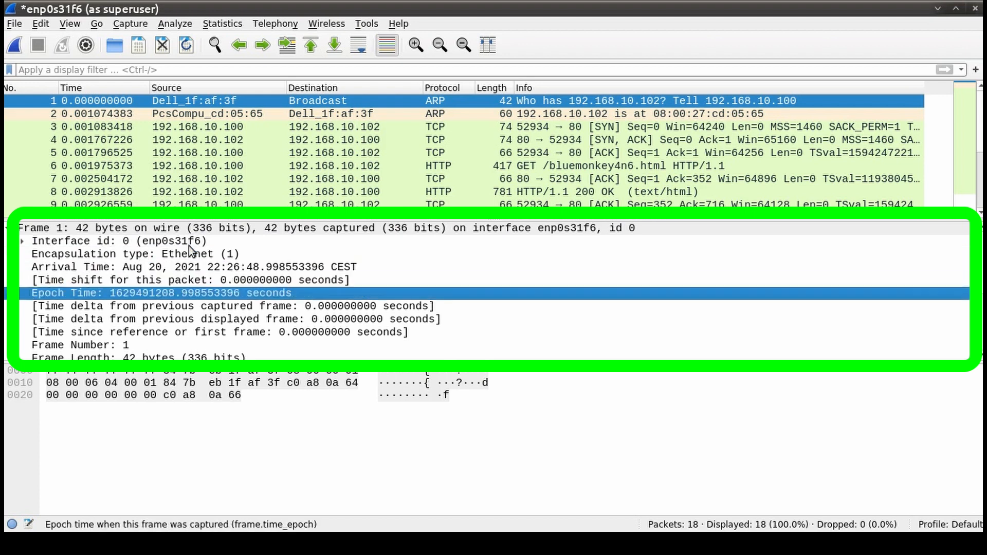
key(Down)
key(Down)
key(Down)
key(Down)
key(Down)
key(Down)
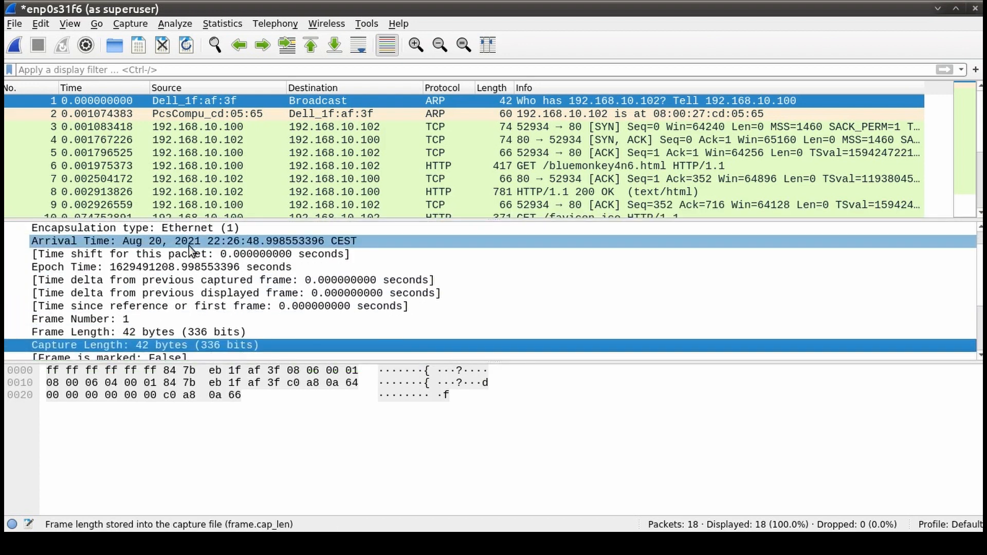
key(Down)
key(Down)
key(Down)
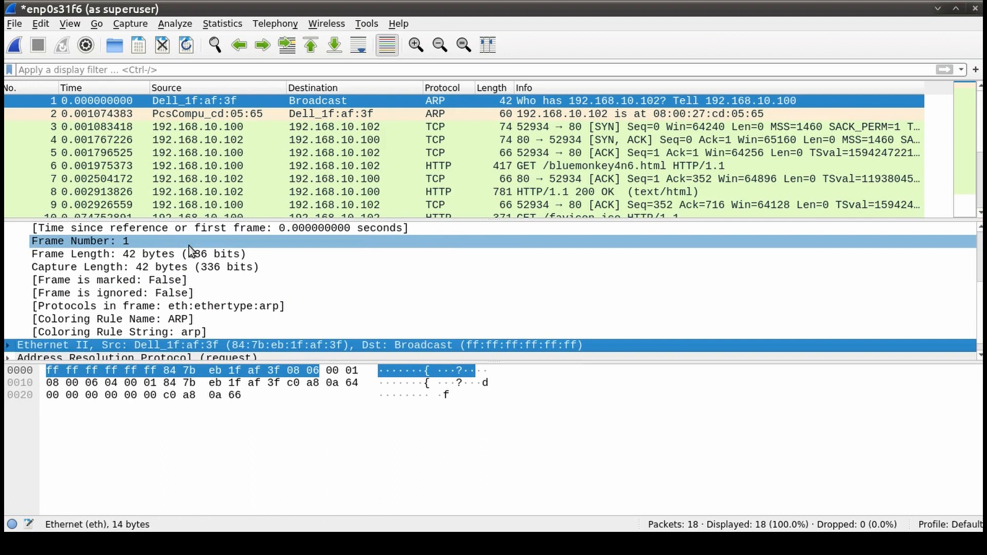
key(Up)
key(Left)
key(Left)
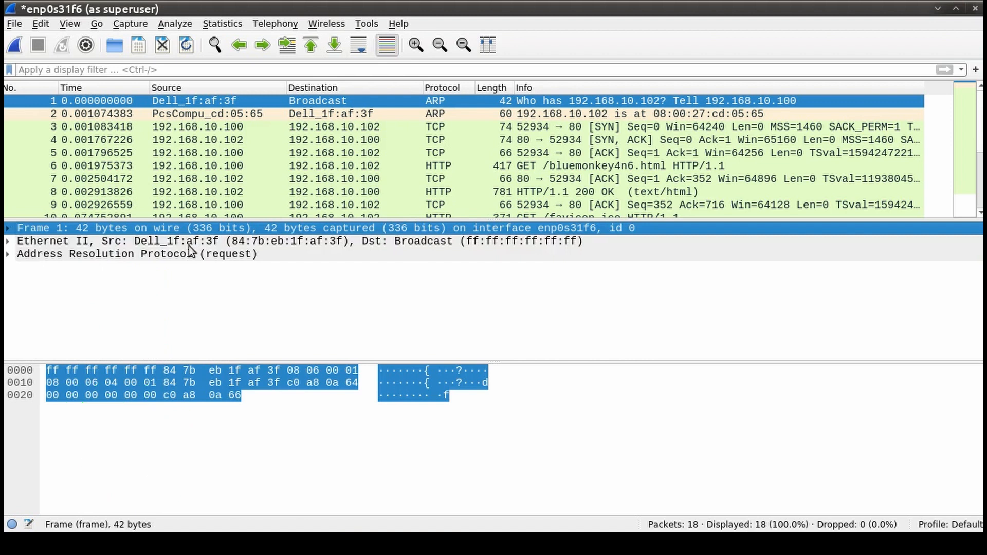
Expand packet 1's Ethernet II header, compare Destination, Source and Type with their bytes, and collapse the header.
click(189, 246)
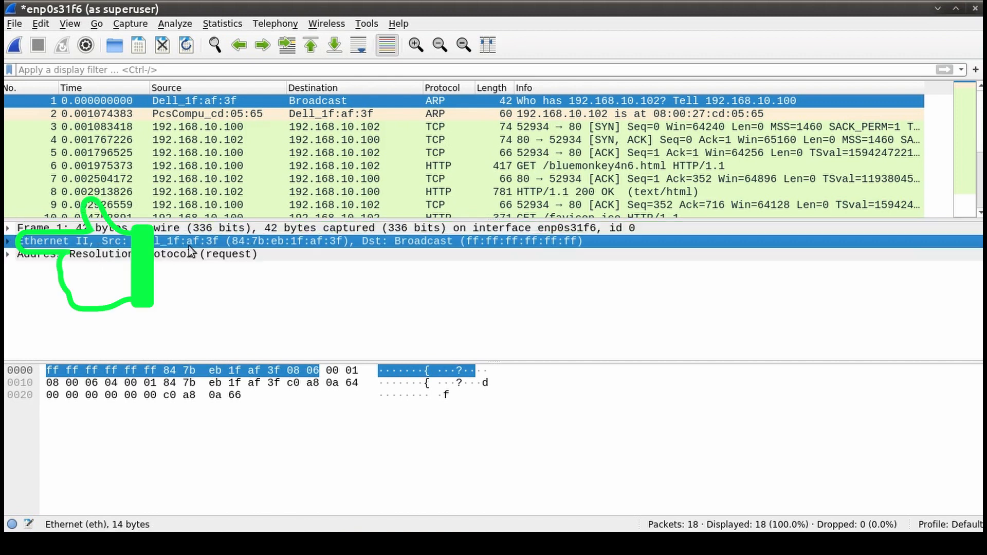
double_click(189, 246)
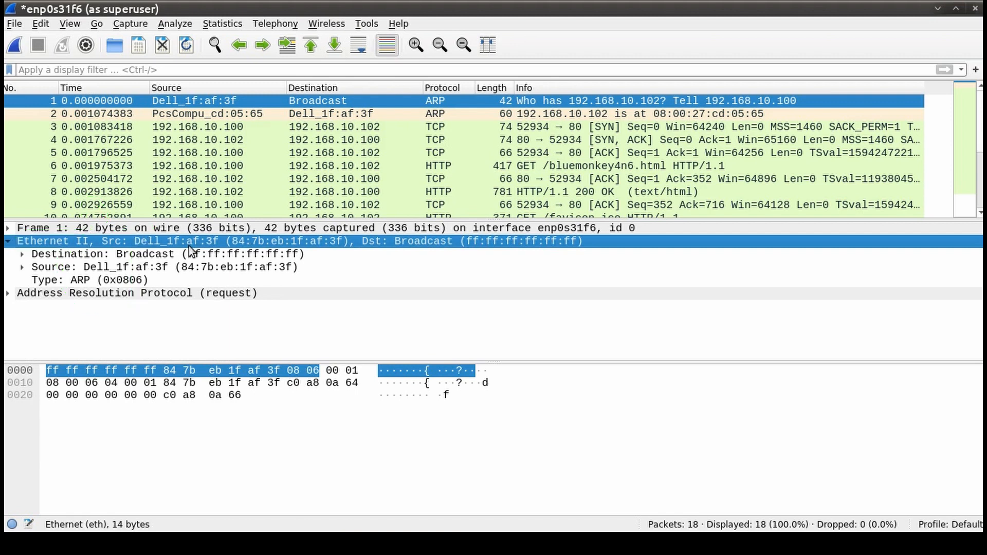
key(Down)
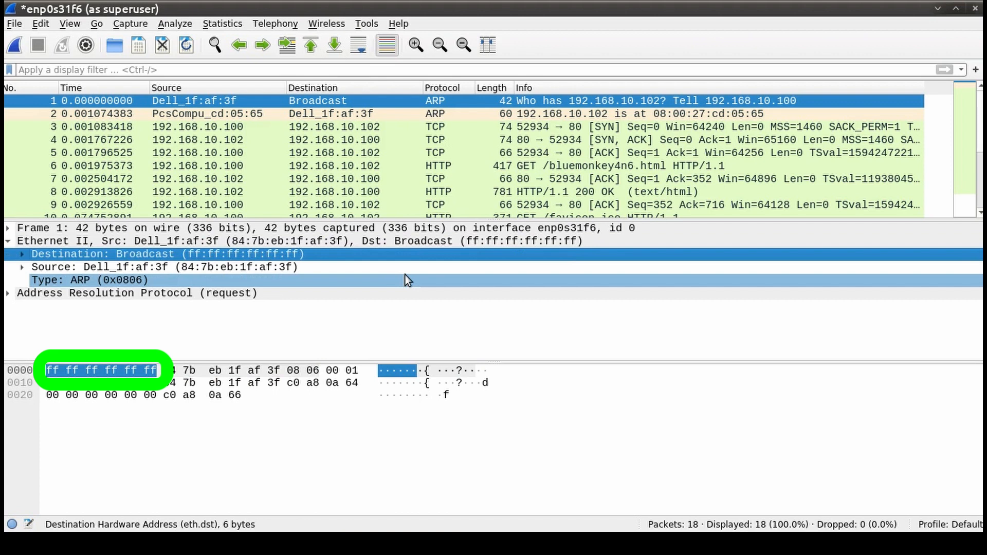
key(Down)
key(Down)
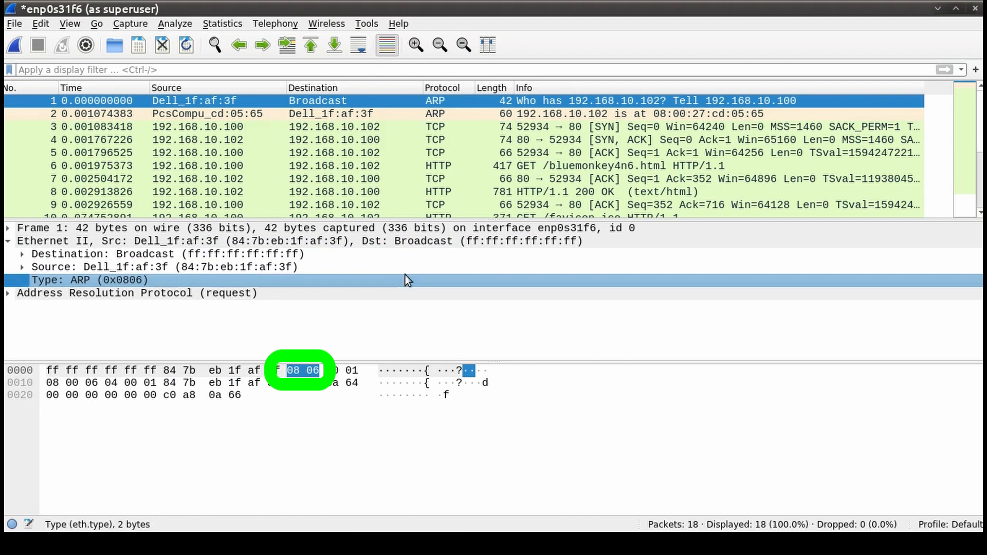
key(Down)
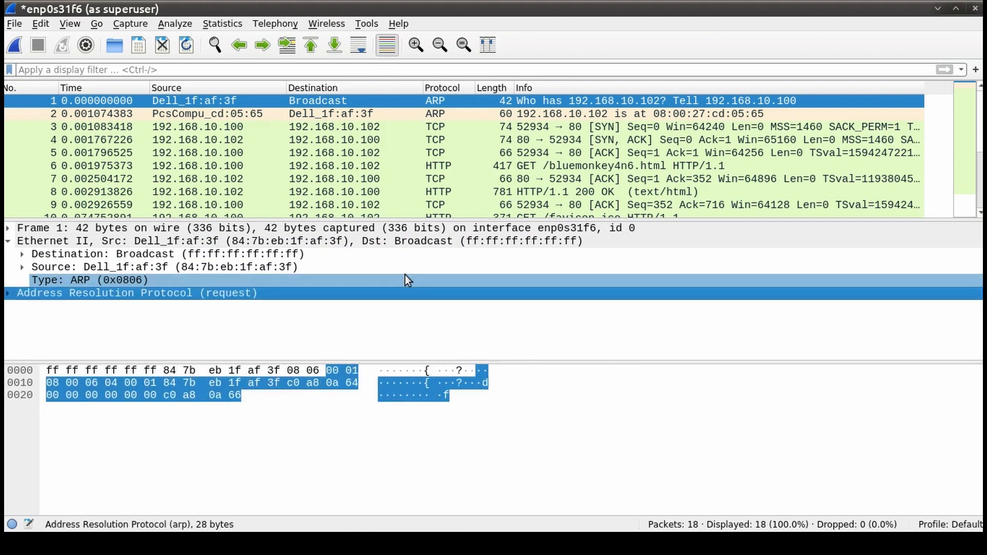
key(ctrl+Left)
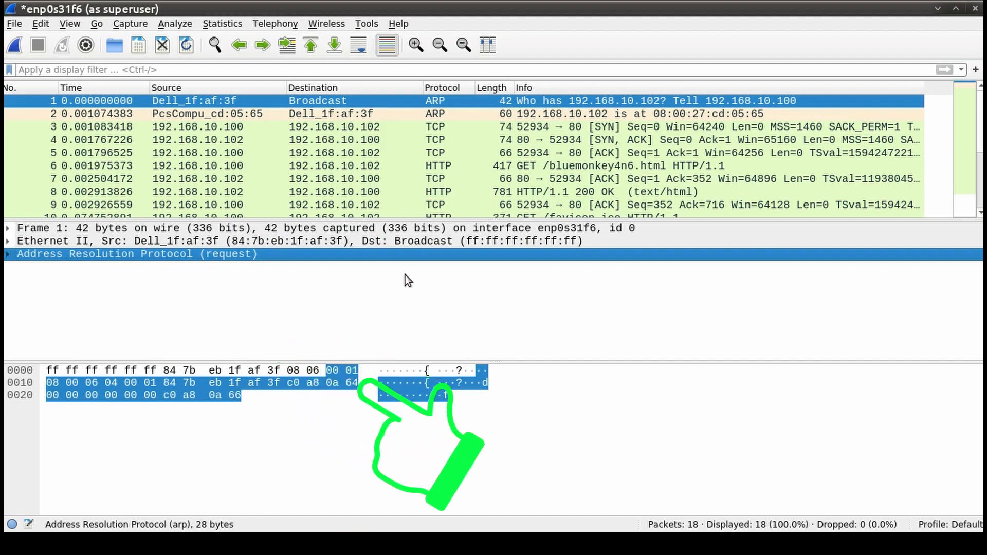
Expand packet 1's Address Resolution Protocol details, examine the fields from Hardware type to Target IP address, and select the ARP reply, packet 2.
key(Right)
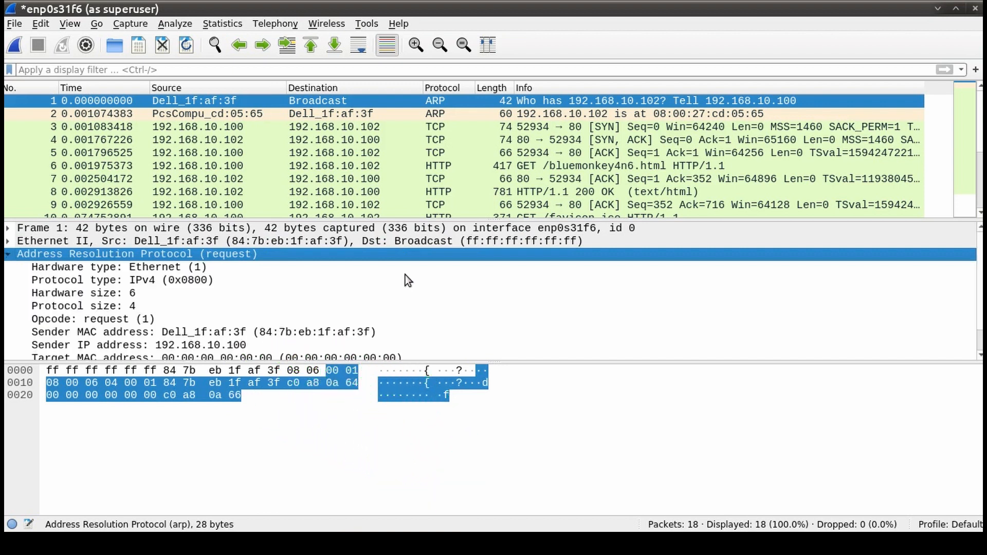
key(Down)
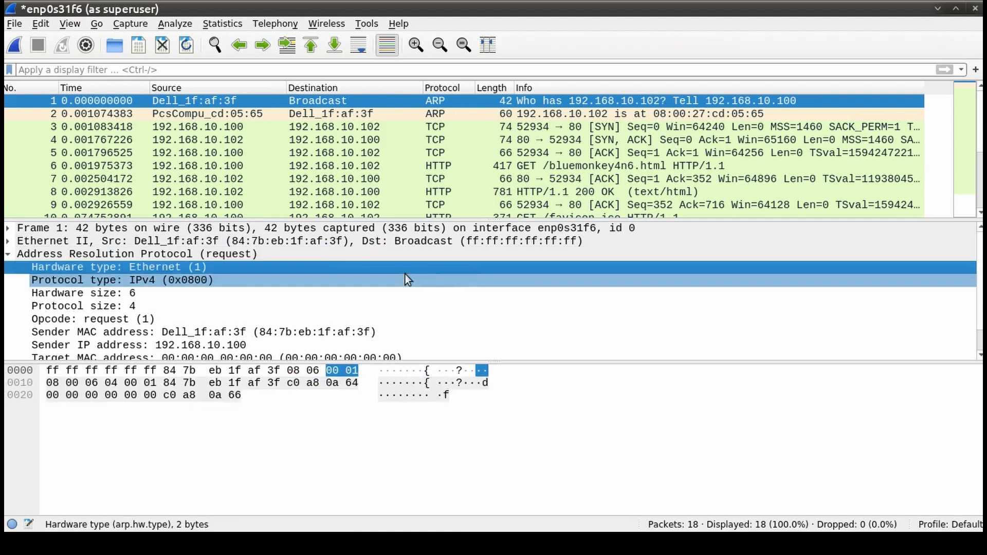
key(Down)
key(Down)
key(Down)
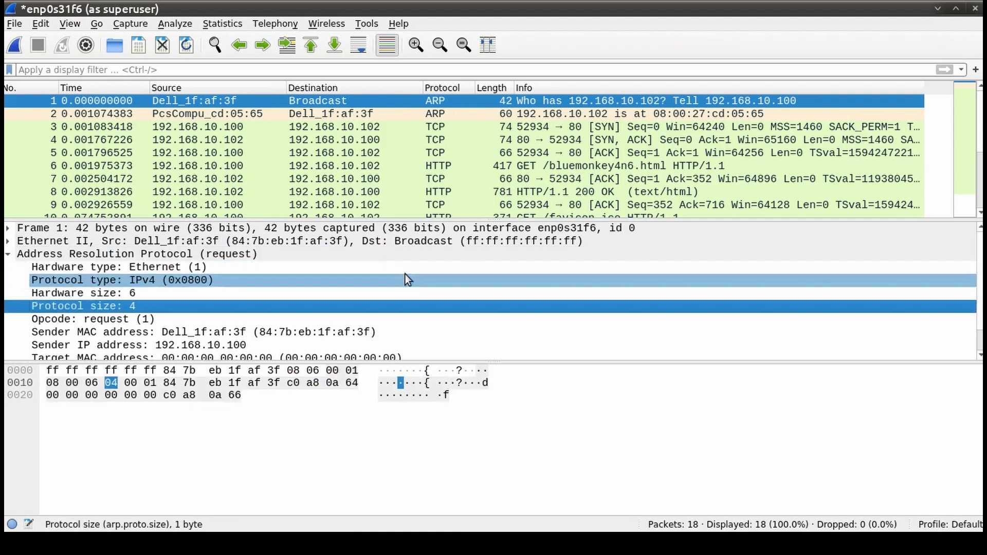
key(Down)
key(Down)
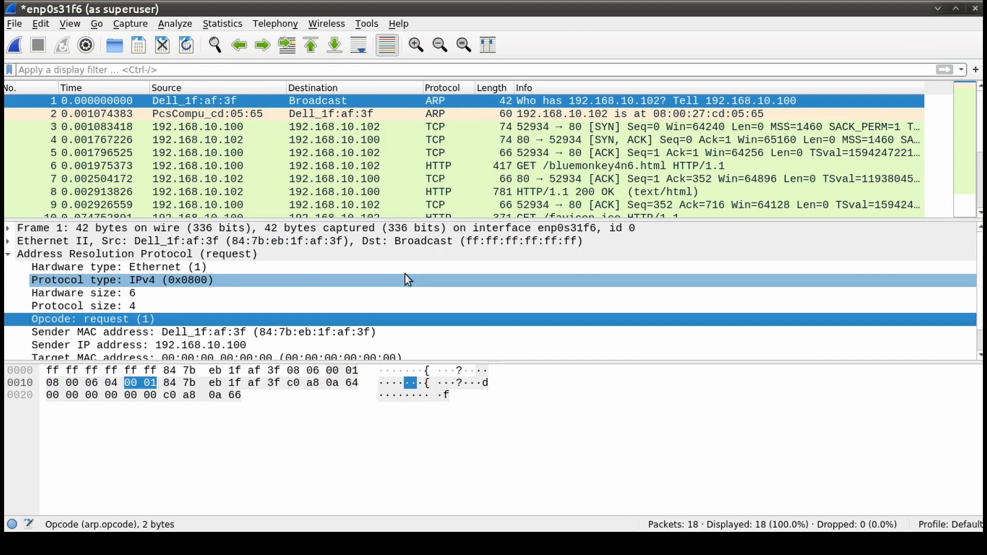
key(Down)
key(Down)
key(Down)
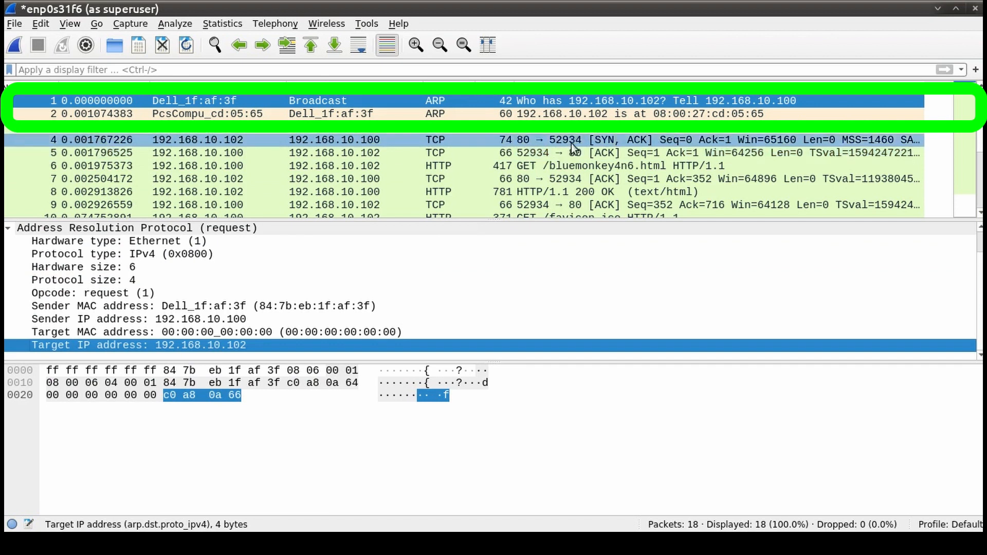
click(612, 116)
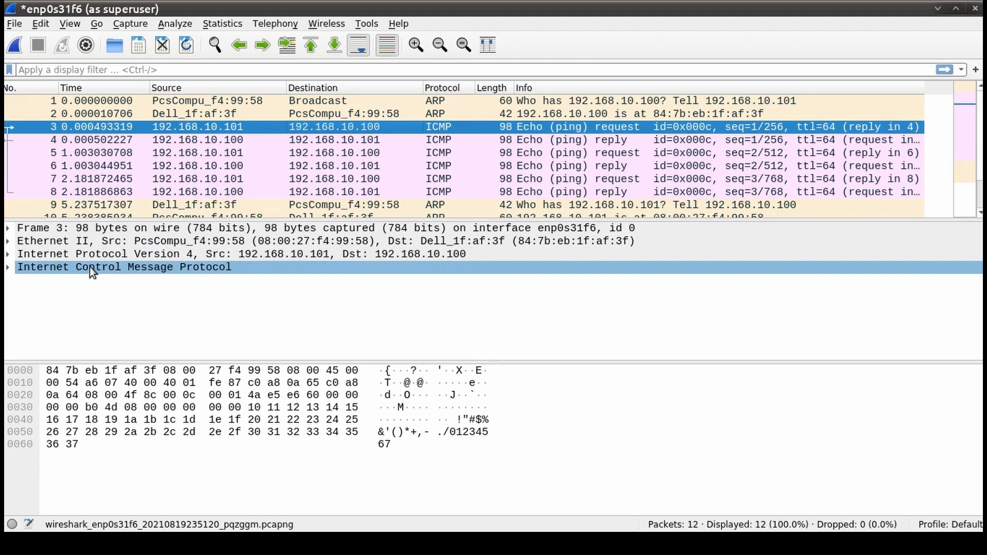
Expand the Internet Control Message Protocol layer of echo request packet 3 and step through its fields starting at Type.
click(90, 267)
click(8, 267)
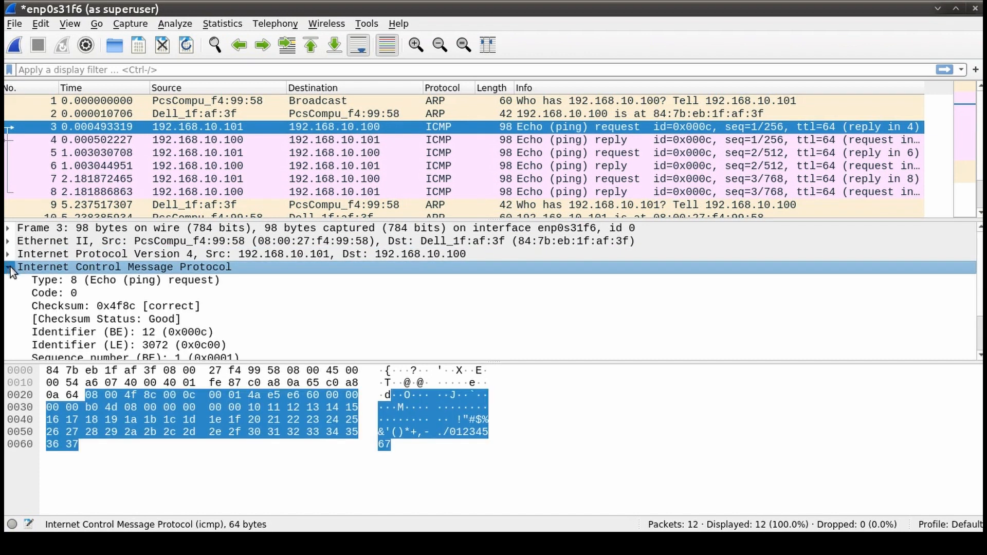
click(56, 281)
key(Down)
key(Down)
key(Down)
key(Down)
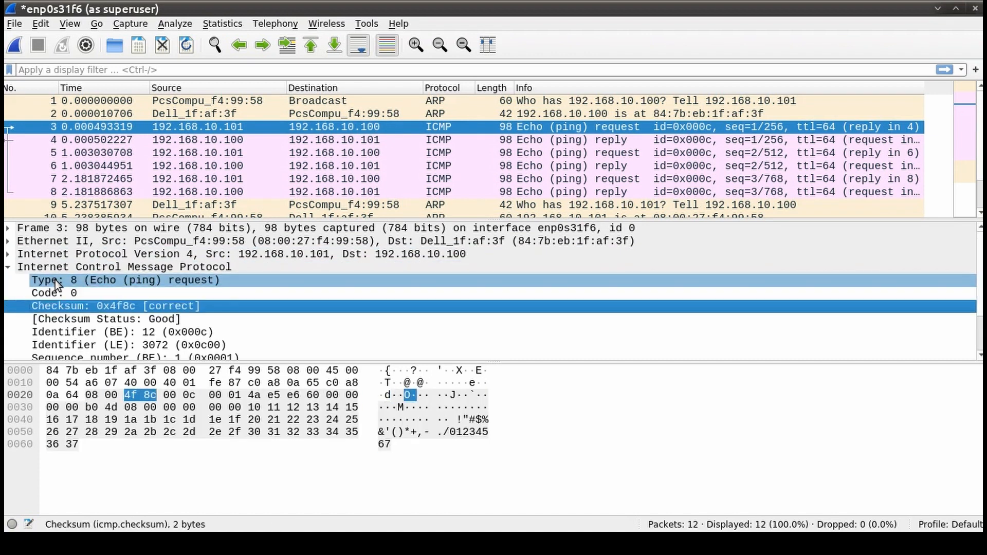
key(Down)
key(Down)
key(Down)
key(Down)
key(Down)
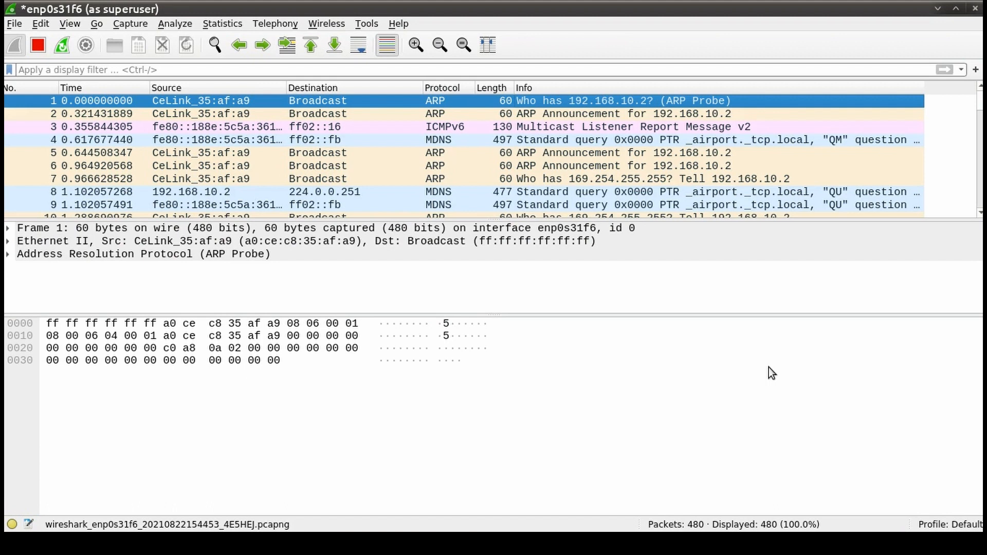
Step through the running capture's packets from packet 1 to packet 8, viewing each packet's details and bytes.
key(Down)
key(Down)
key(Down)
key(Down)
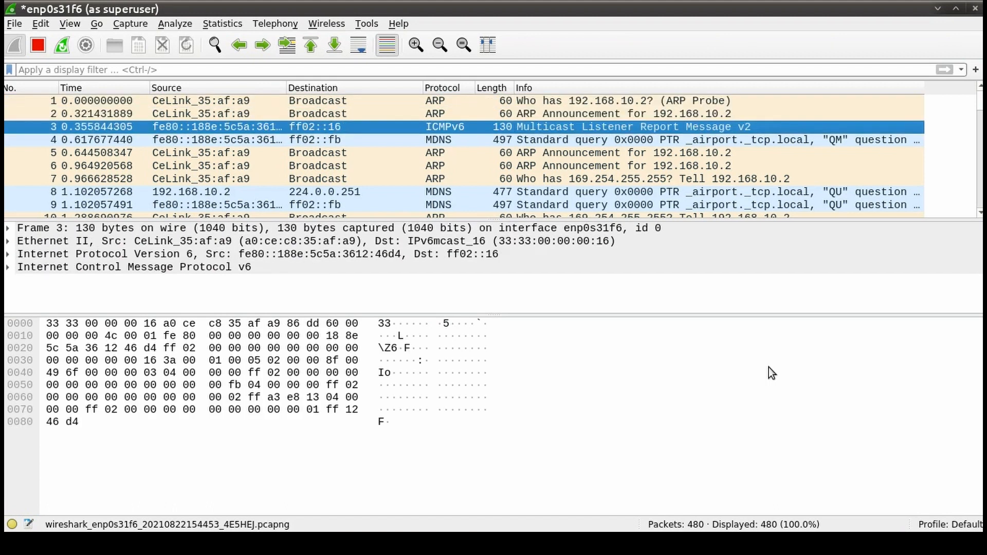
key(Down)
key(Down)
key(Down)
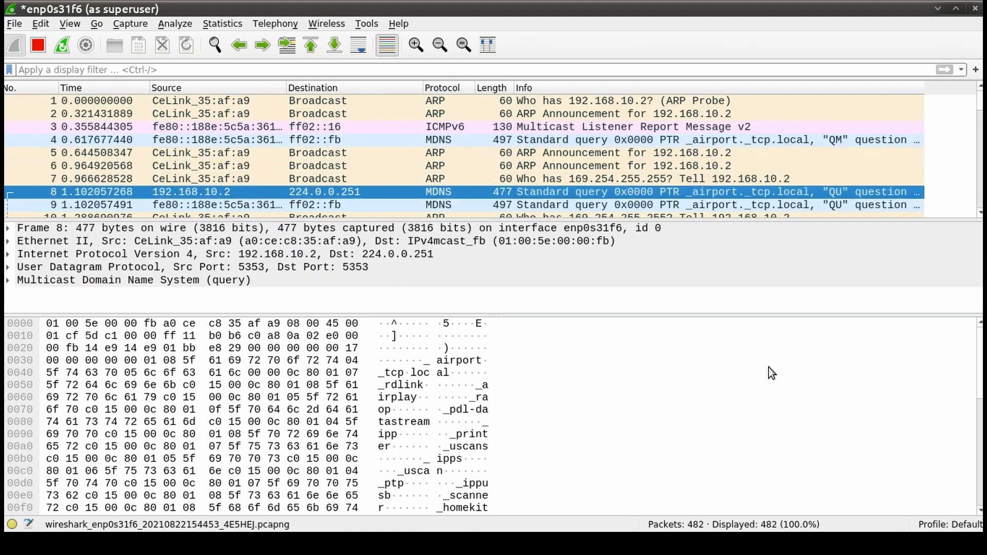
Look through the running capture's packet list past packet 400 to examine its ARP, MDNS, ICMP and TCP/HTTP traffic.
scroll(981, 214, down, 20)
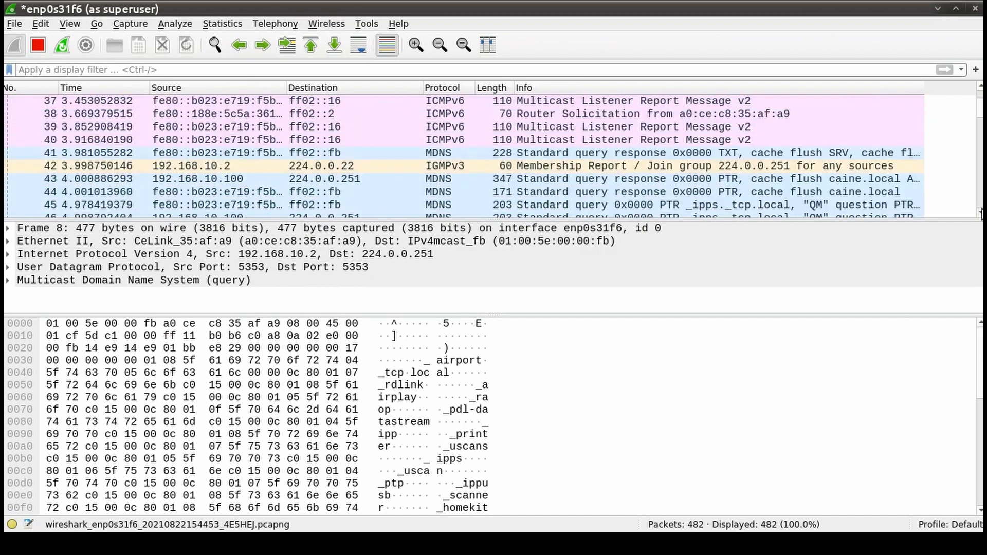
scroll(981, 214, down, 20)
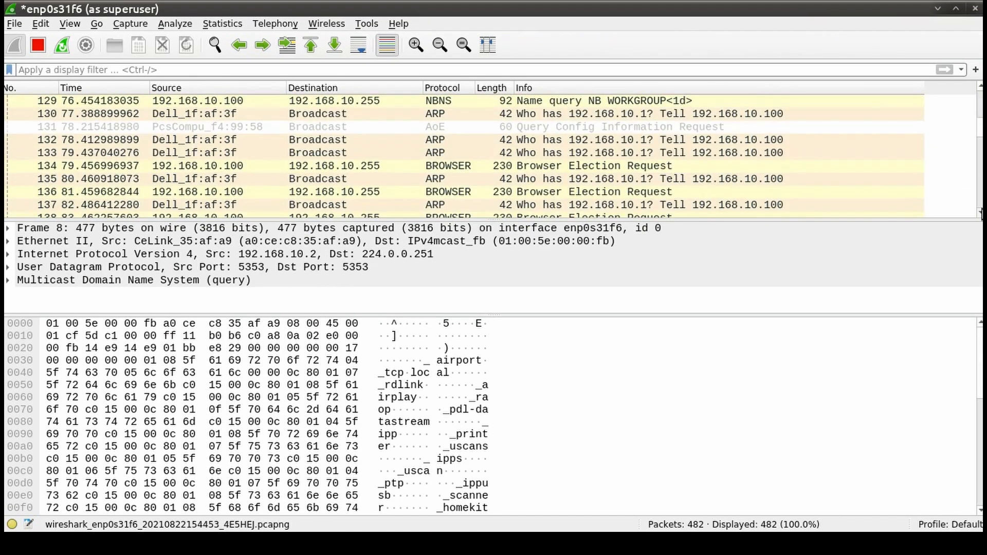
scroll(980, 214, down, 20)
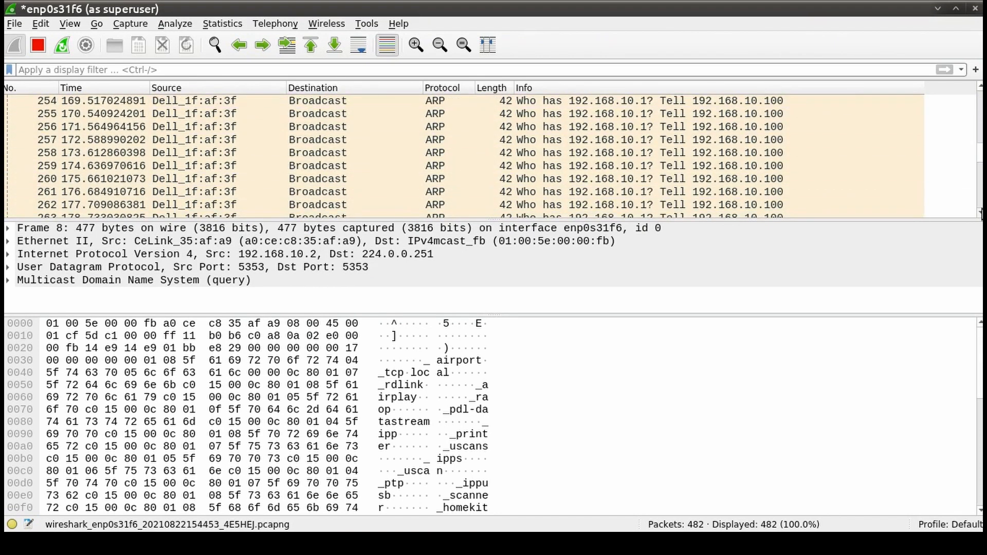
scroll(981, 214, down, 20)
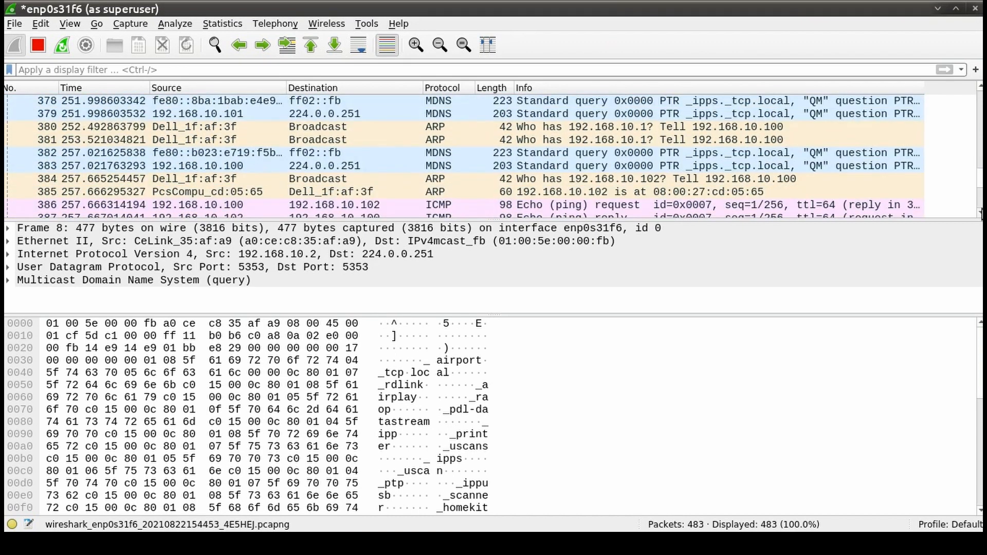
scroll(981, 214, down, 3)
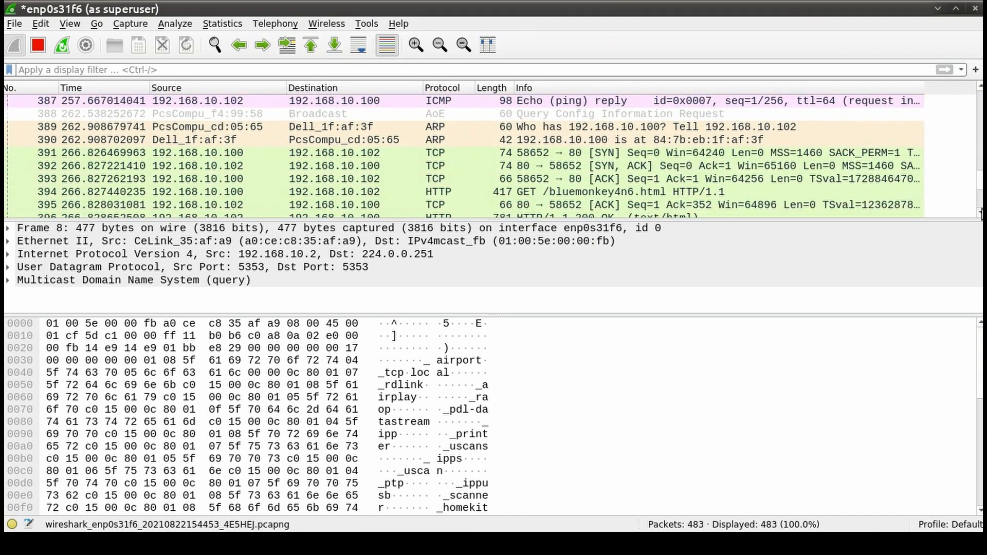
scroll(981, 214, down, 3)
scroll(981, 213, down, 4)
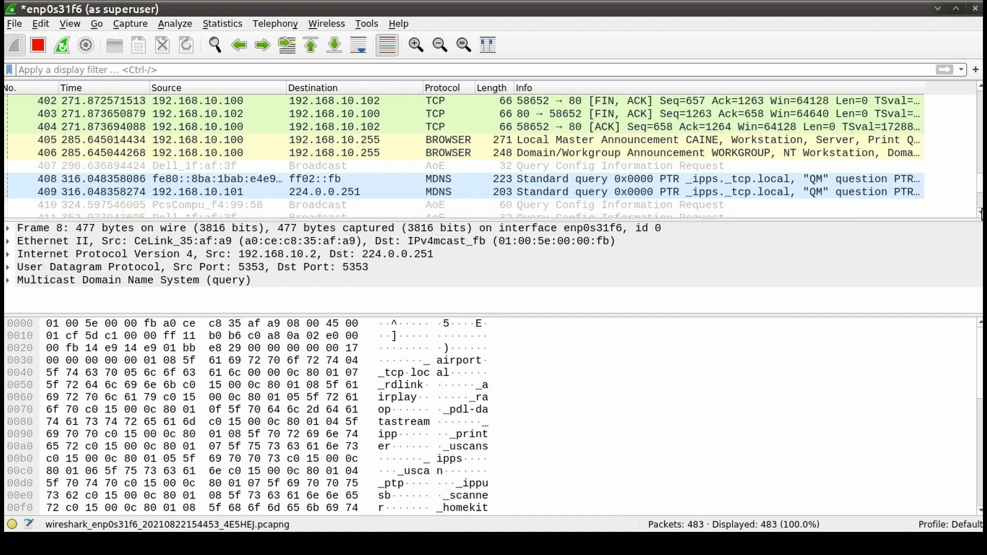
Limit the packet list to tcp.stream eq 1 and select packet 418, the GET /bluemonkey4n6.html request.
scroll(982, 208, down, 1)
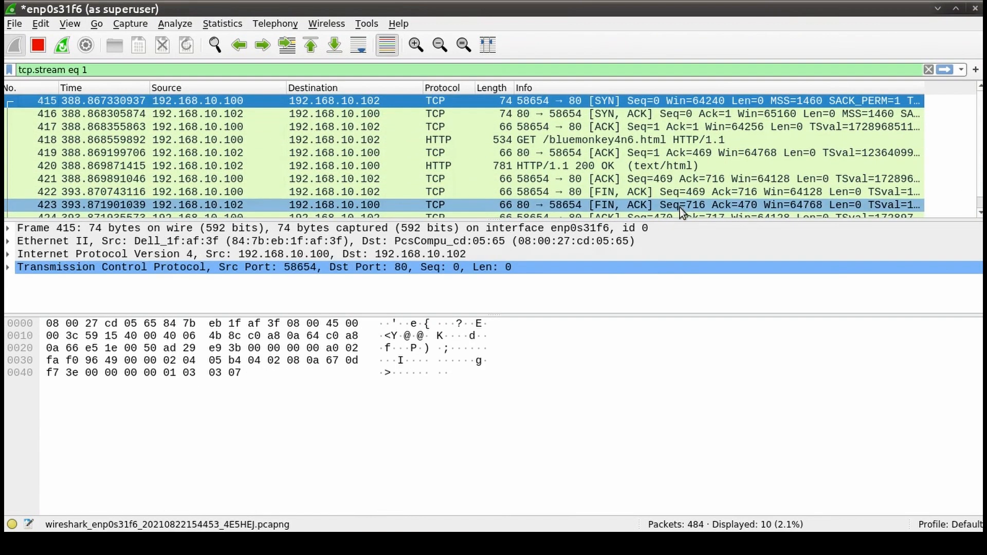
click(657, 136)
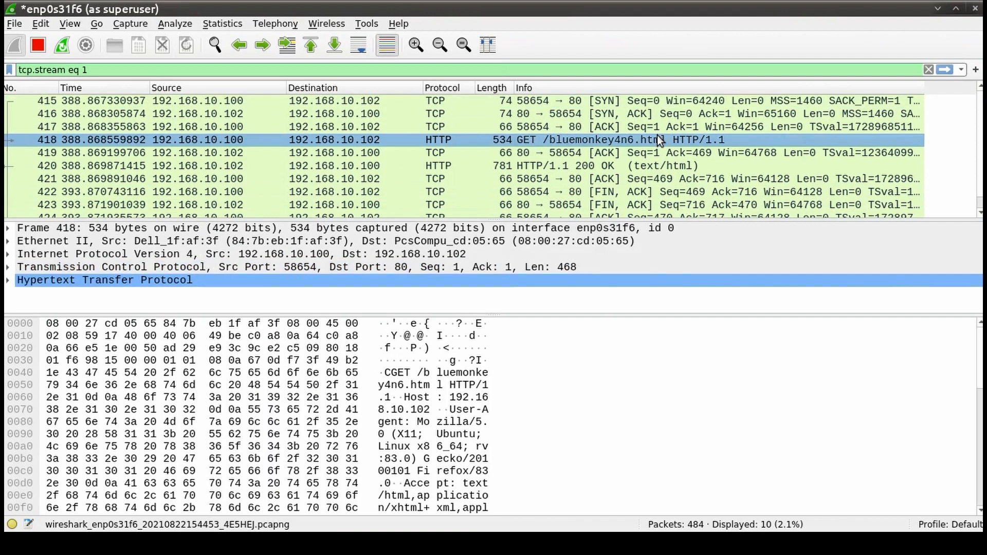
Follow the HTTP stream of packet 418 and read the whole conversation through to the end of the HTML page.
right_click(657, 135)
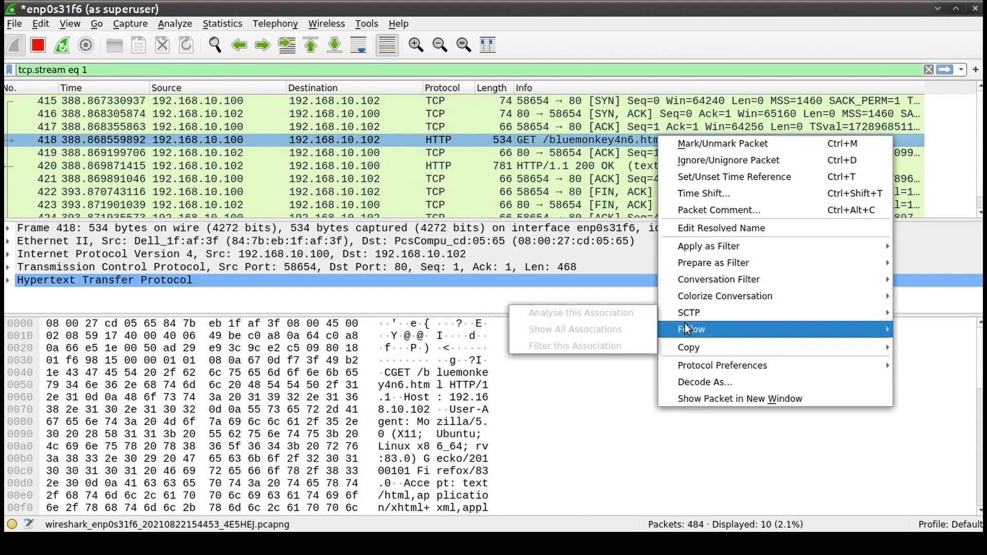
mouse_move(686, 328)
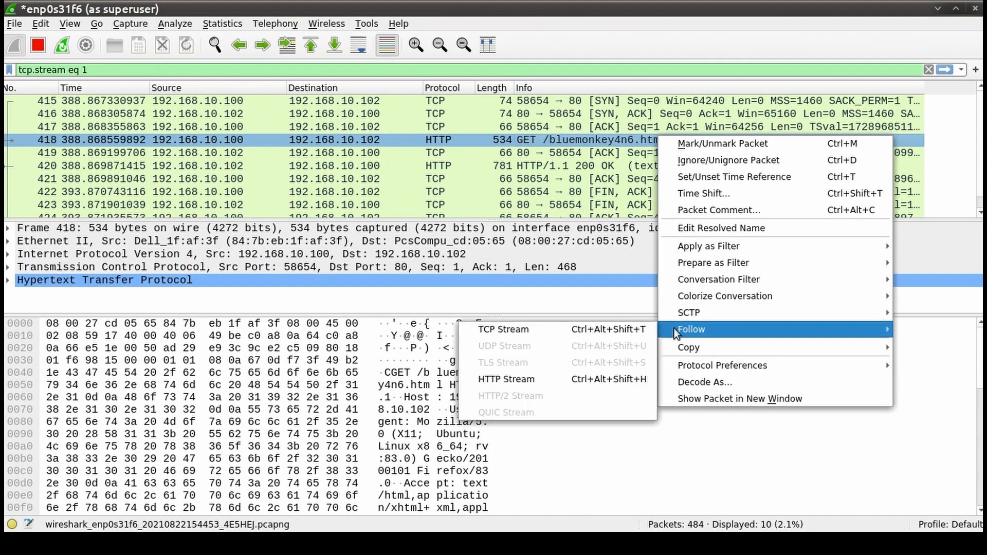
click(628, 381)
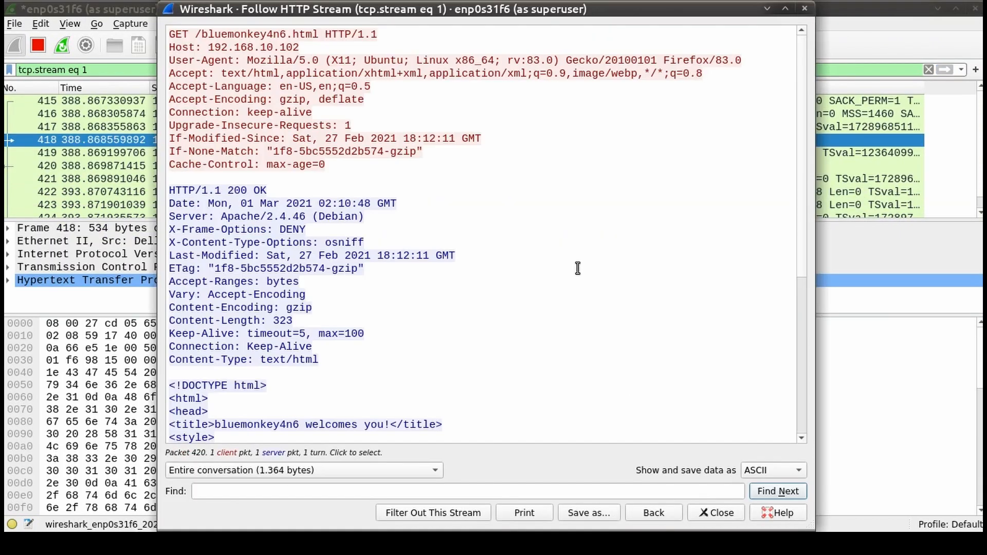
scroll(578, 268, down, 4)
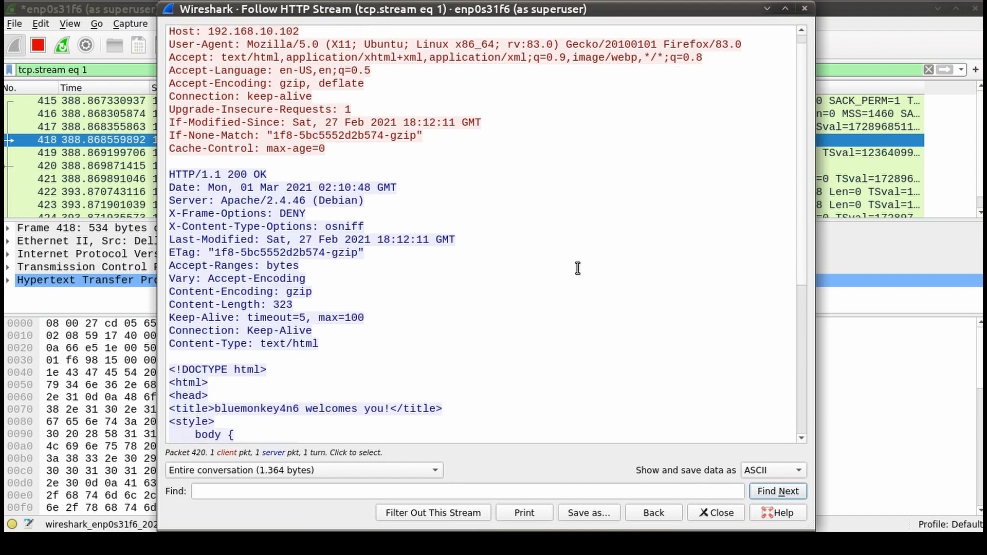
scroll(578, 268, down, 3)
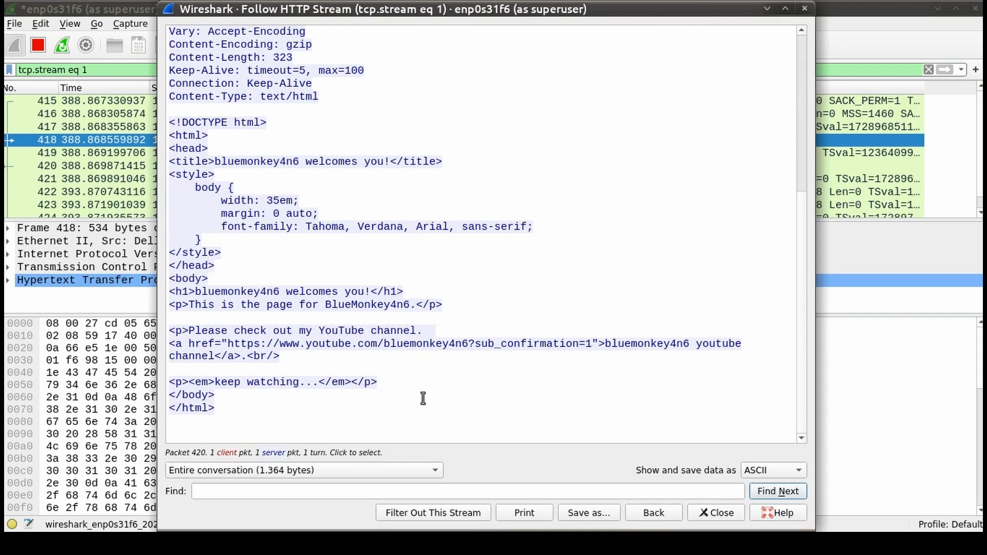
View only the client-to-server half of the HTTP stream, switch to the 192.168.10.102:80 server response, and close the stream window.
click(270, 471)
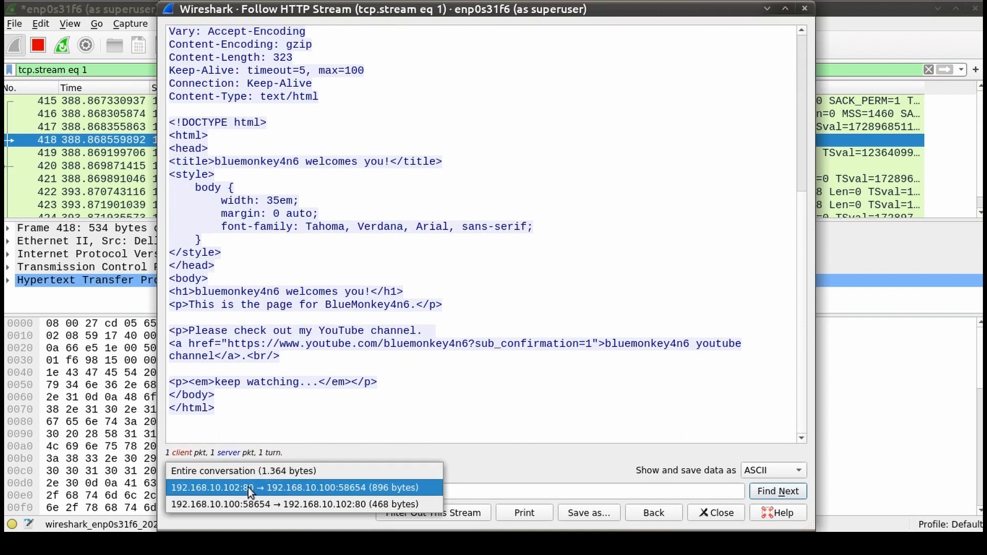
click(206, 504)
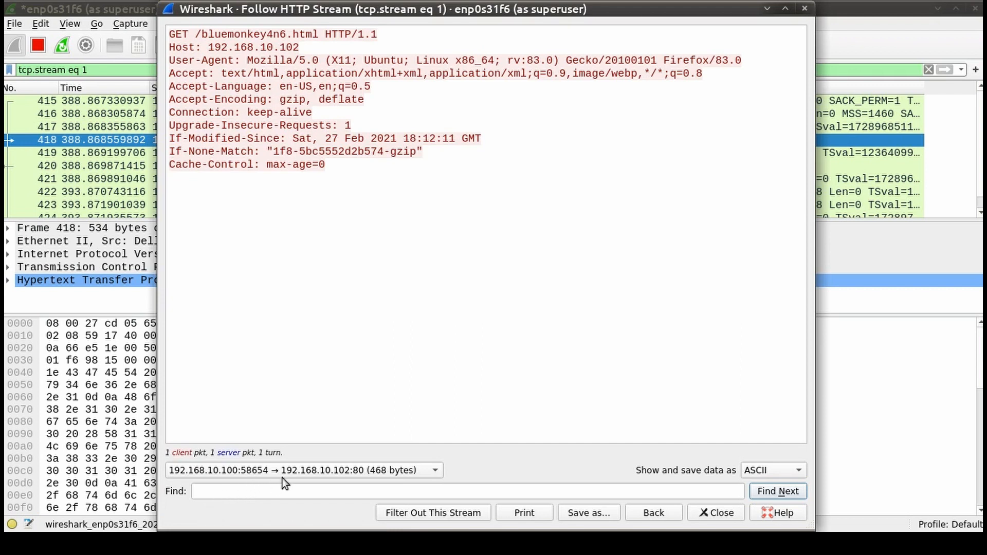
click(436, 470)
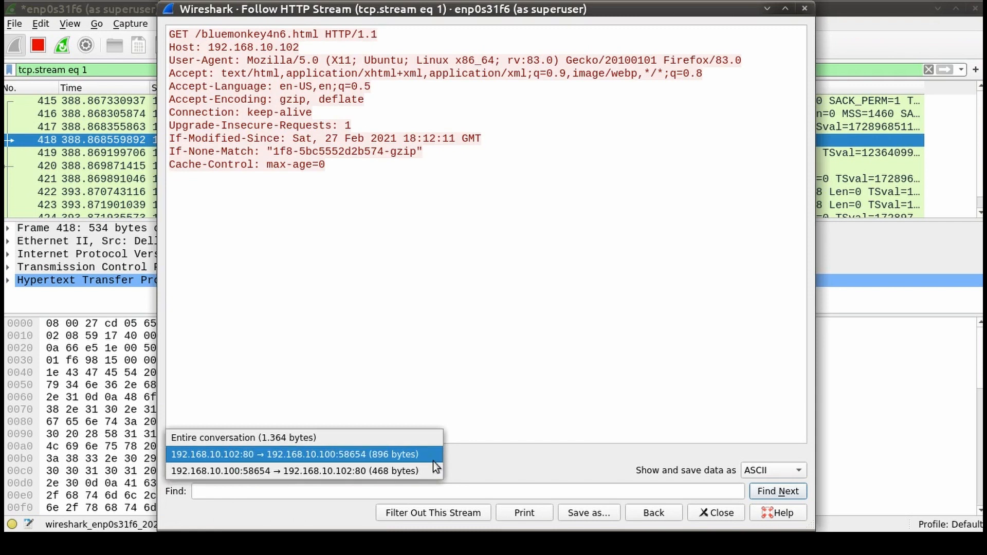
click(429, 453)
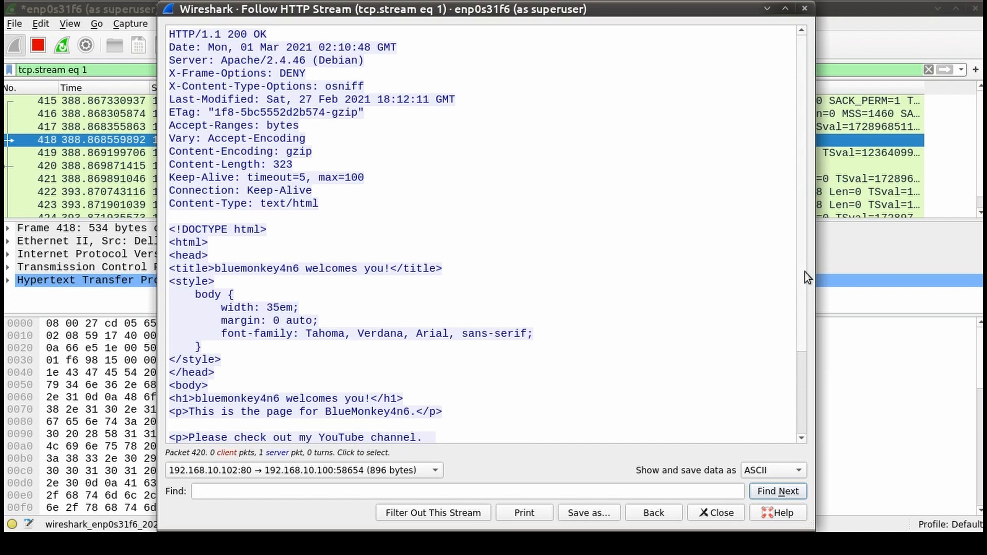
drag(804, 273, 811, 343)
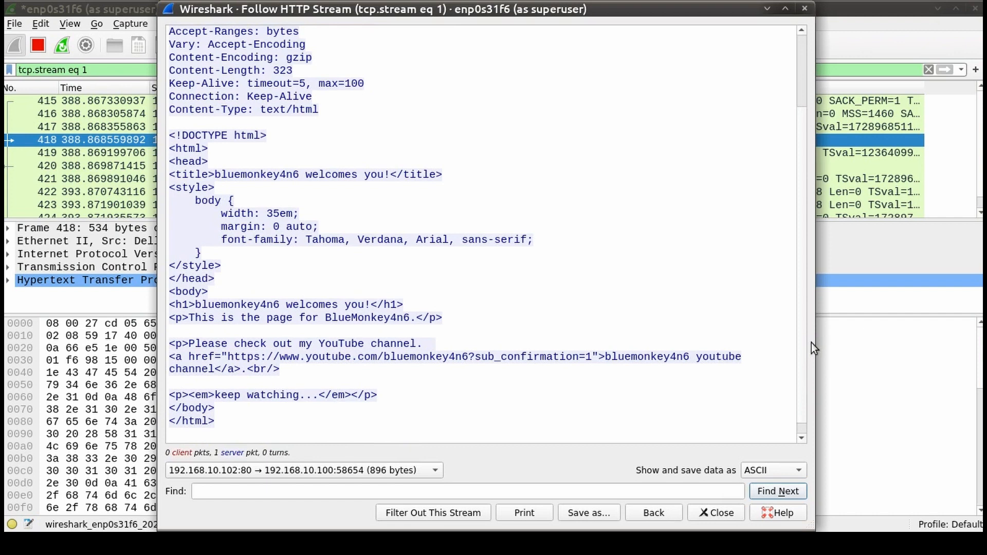
key(Escape)
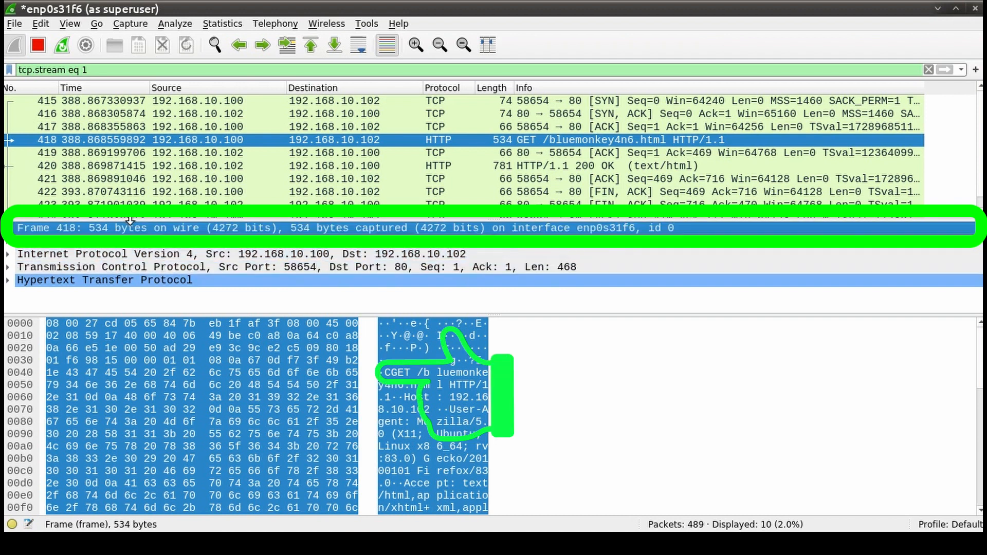
Step through packet 418's layers from Frame to Ethernet II, Internet Protocol Version 4, Transmission Control Protocol and Hypertext Transfer Protocol, viewing their bytes.
key(Down)
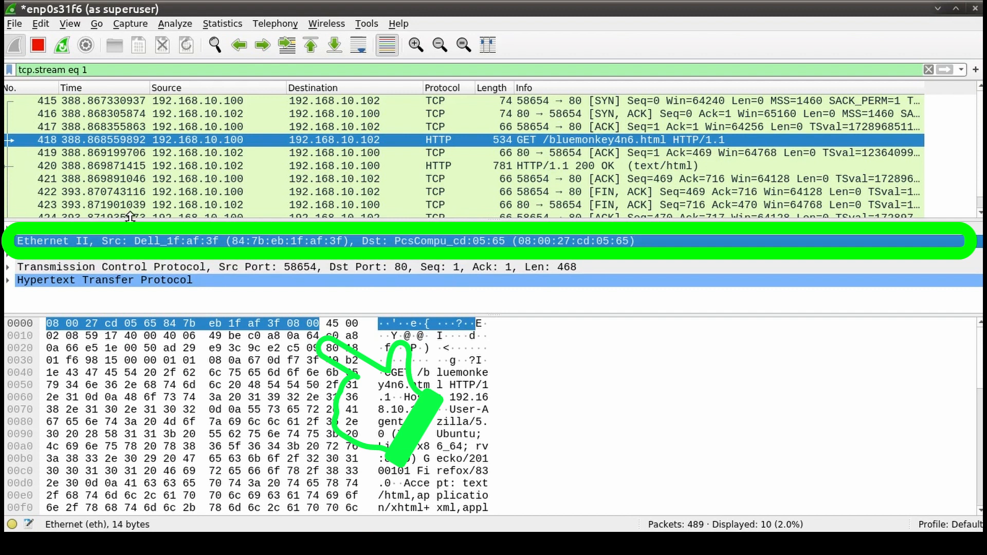
key(Down)
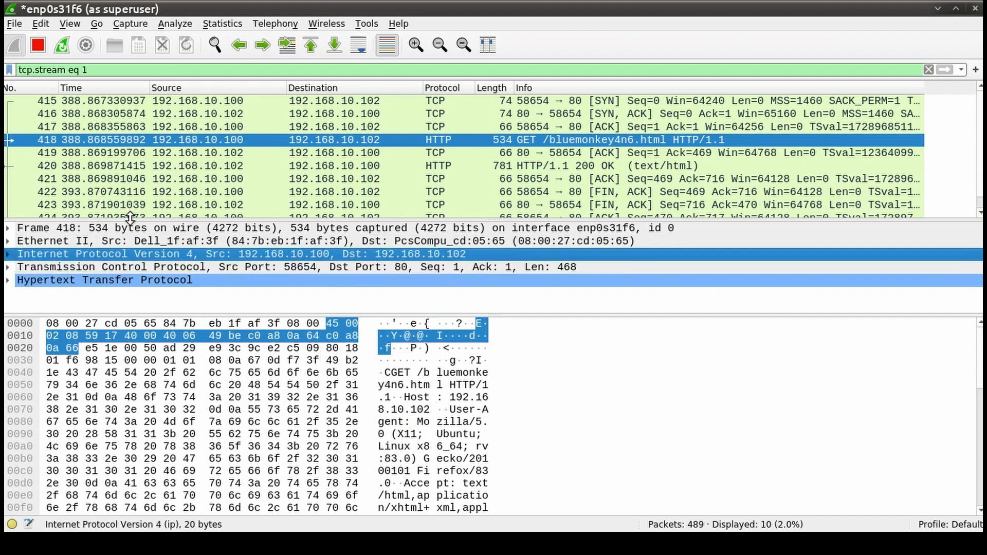
key(Down)
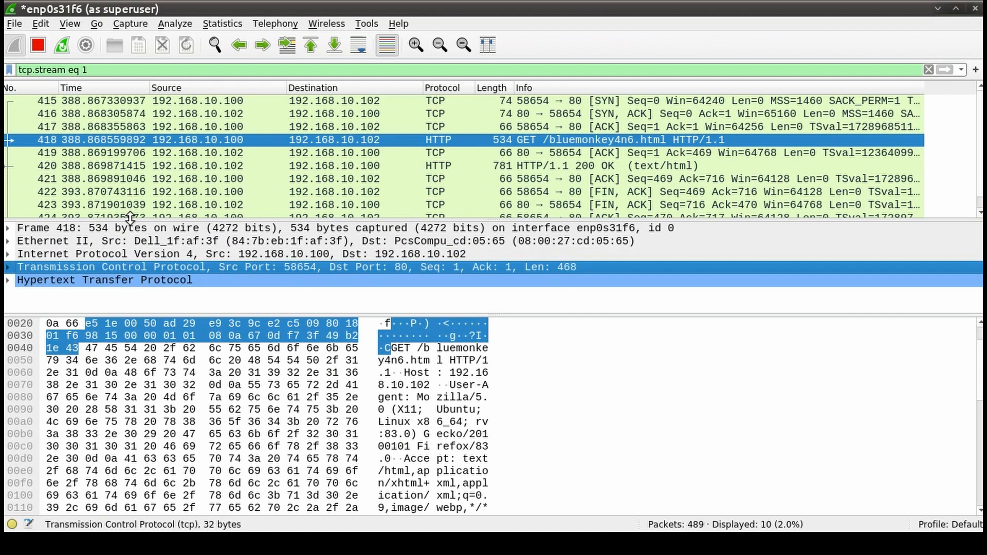
key(Down)
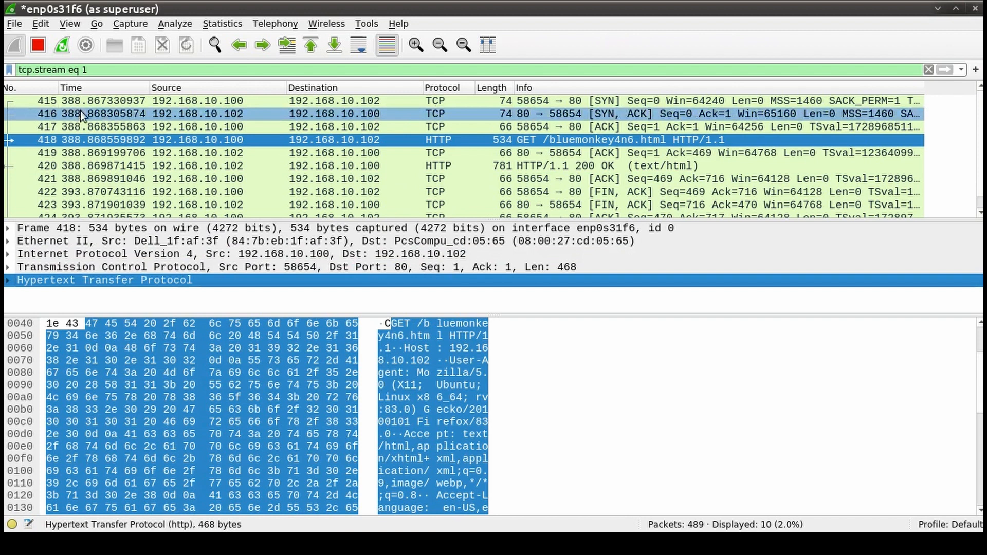
Stop the capture and follow the TCP stream of packet 425, the SYN to port 443, closing the stream window.
click(36, 50)
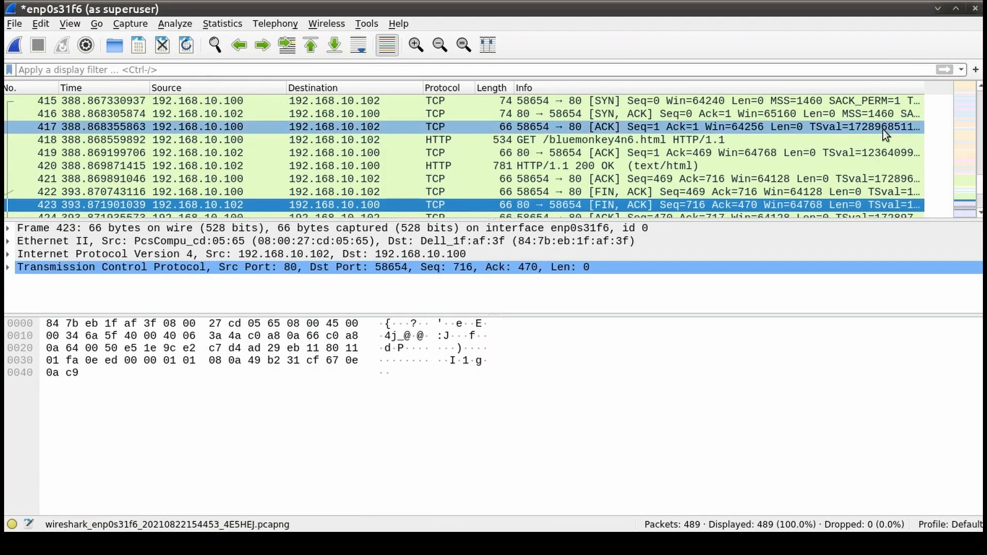
scroll(883, 129, down, 3)
click(721, 112)
right_click(721, 112)
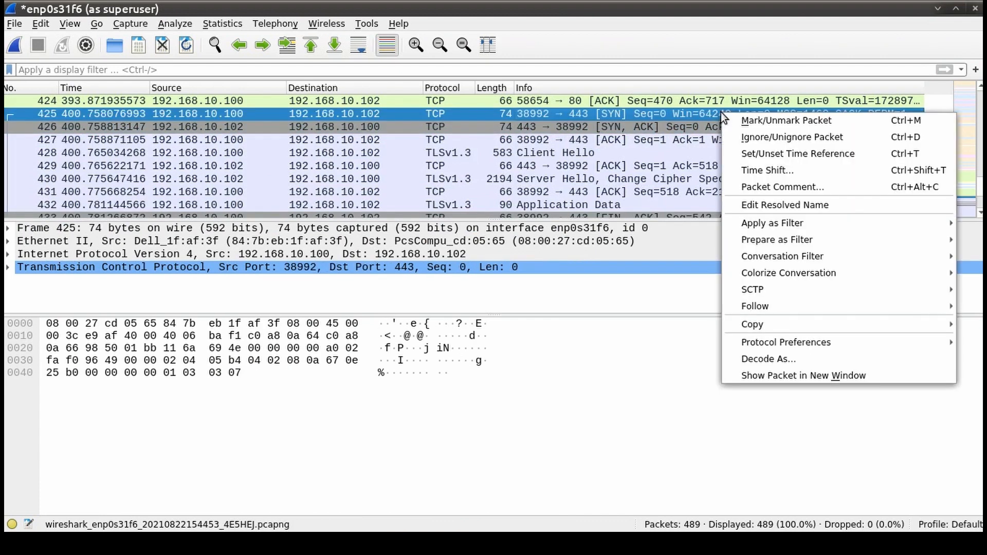
mouse_move(749, 305)
click(708, 306)
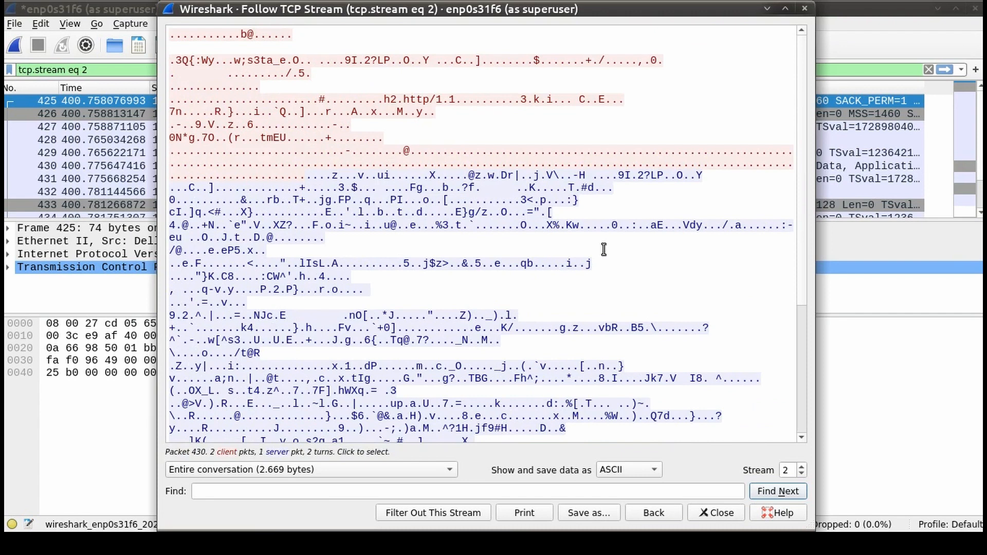
click(716, 512)
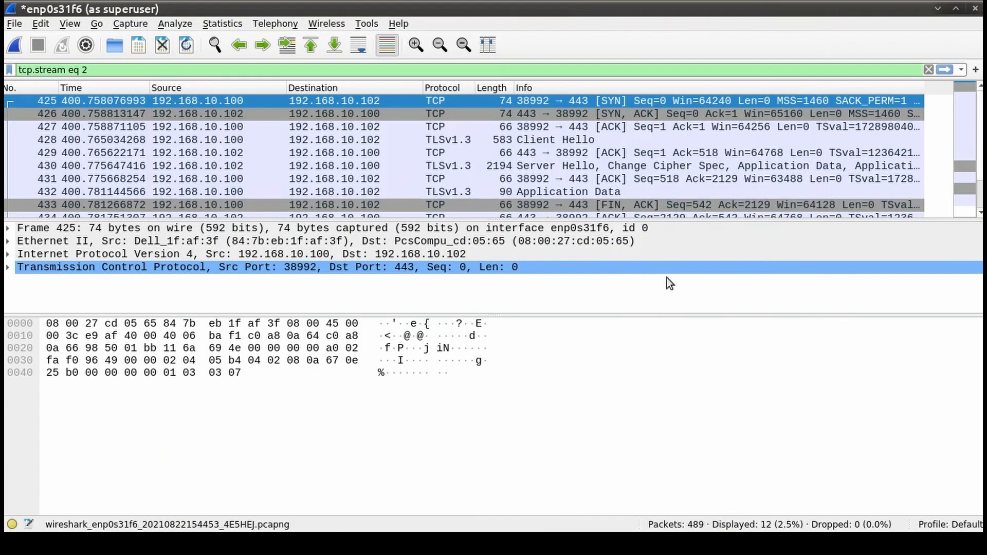
Select the Client Hello packet 428 and look through the remaining packets of the tcp.stream eq 2 conversation.
click(569, 137)
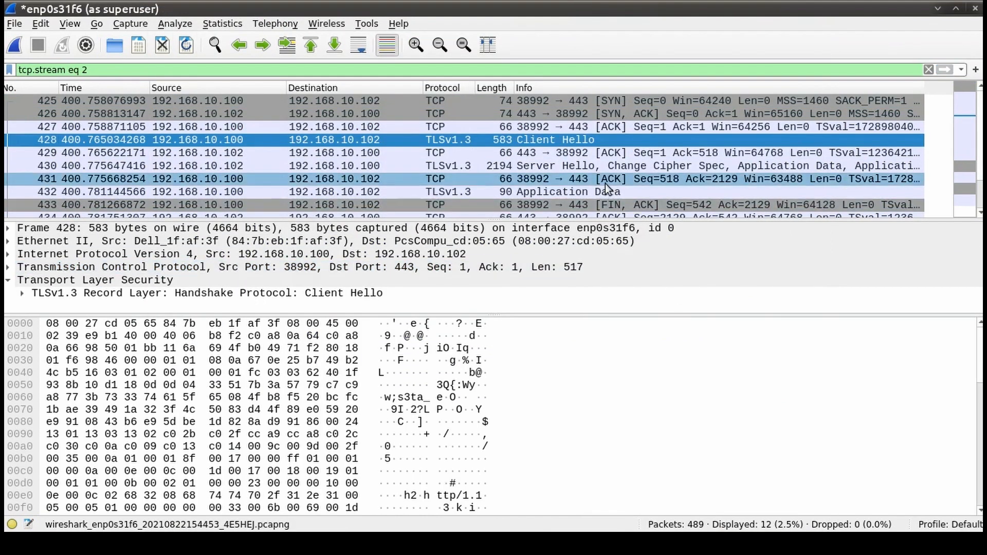
scroll(608, 188, down, 3)
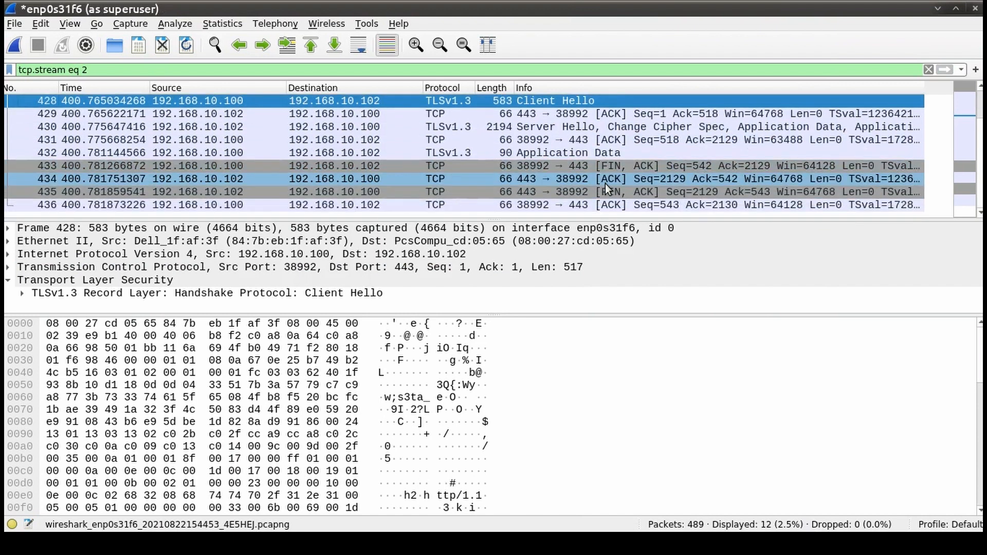
scroll(607, 188, up, 3)
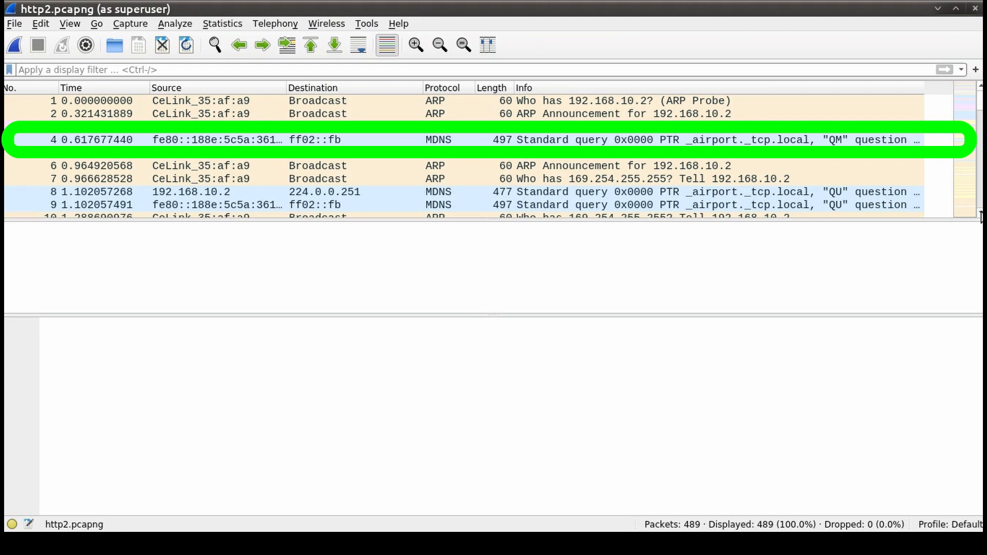
Look through the color-coded packet list of http2.pcapng past packet 458 and open the coloring rules.
scroll(980, 216, down, 3)
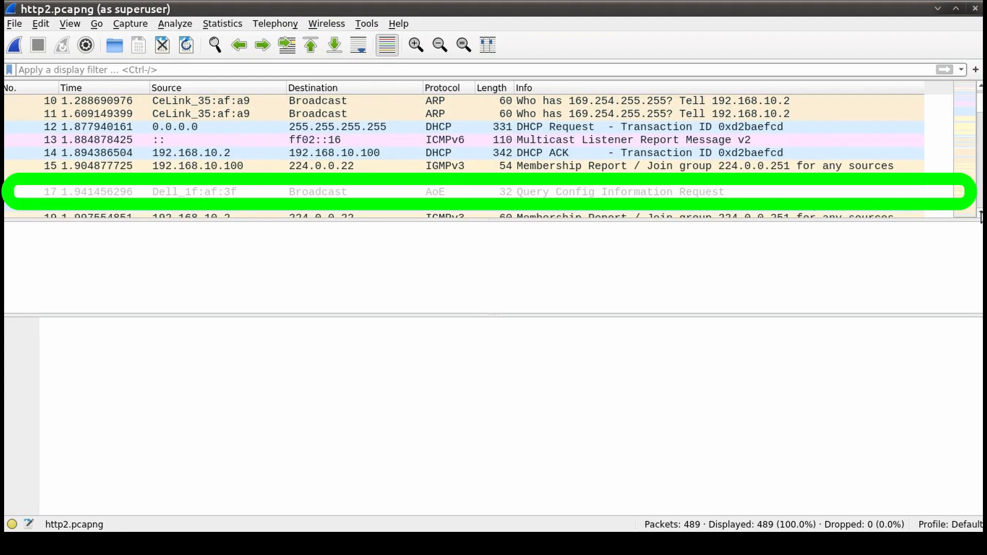
scroll(979, 215, down, 1)
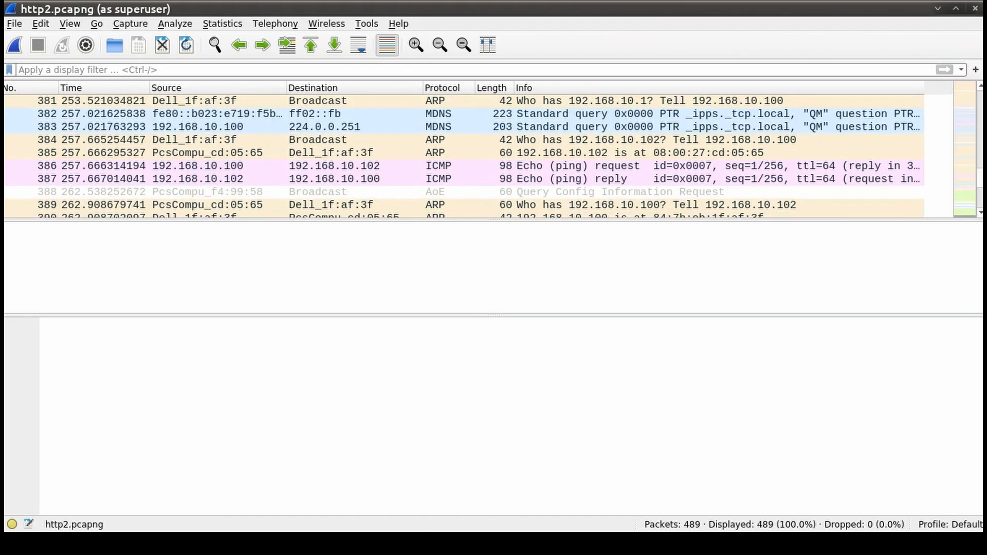
scroll(980, 218, down, 2)
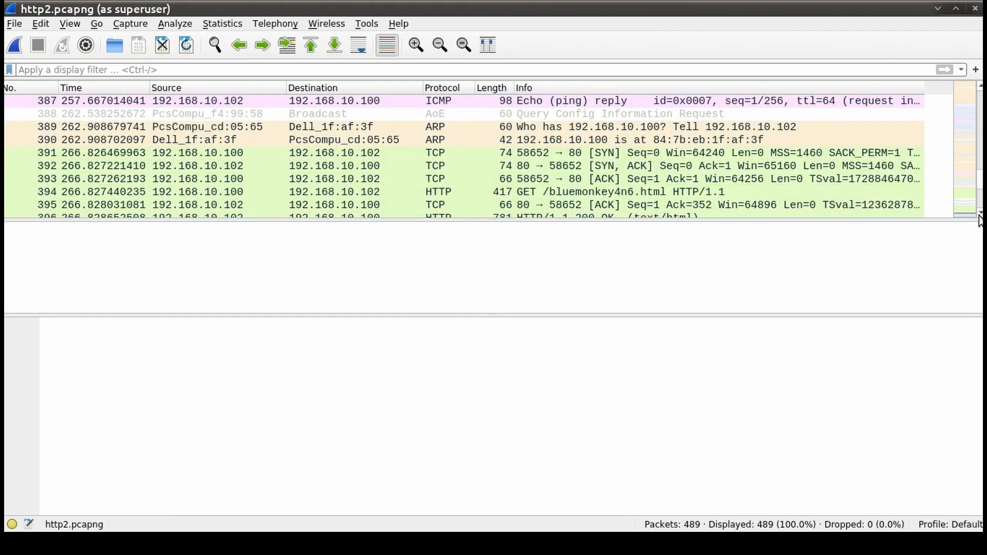
scroll(980, 218, down, 13)
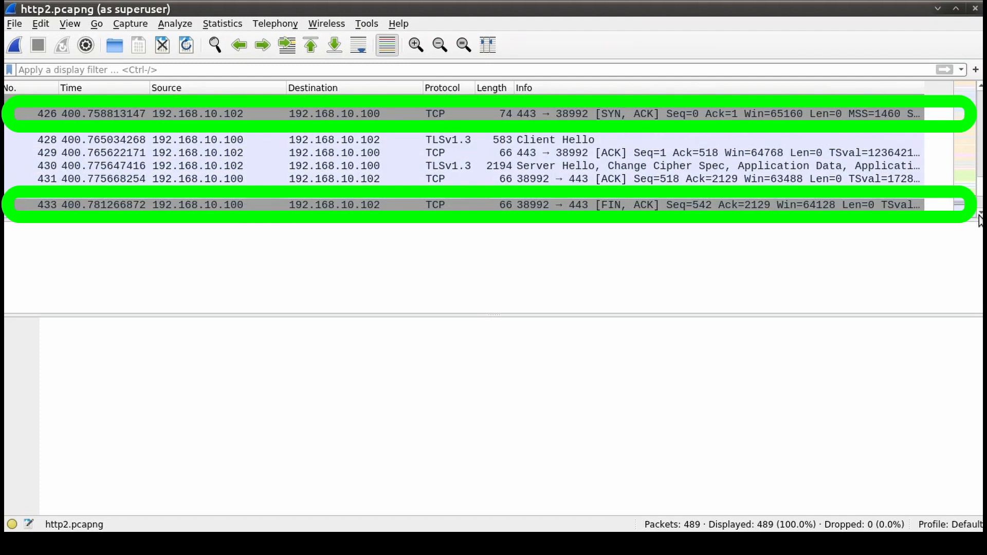
scroll(980, 218, down, 10)
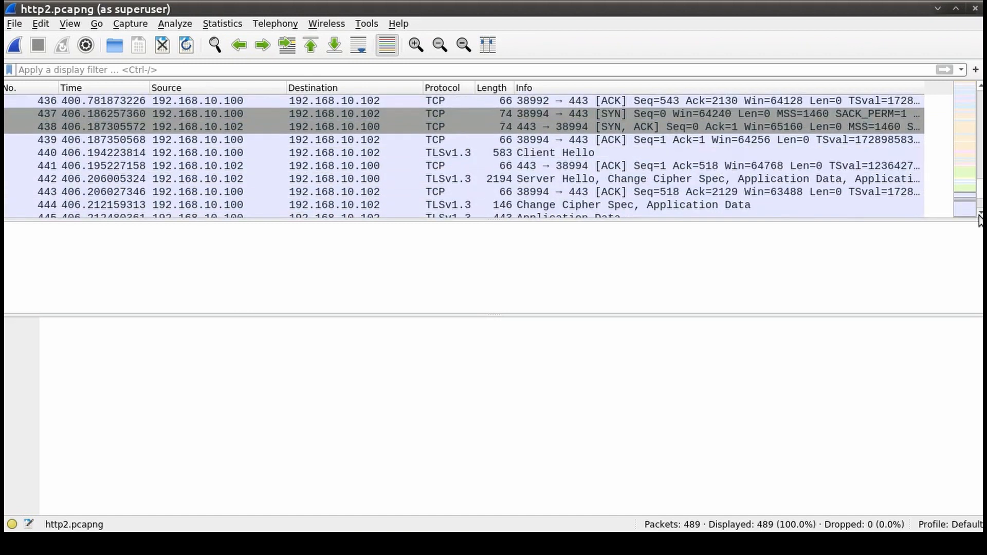
scroll(980, 218, down, 3)
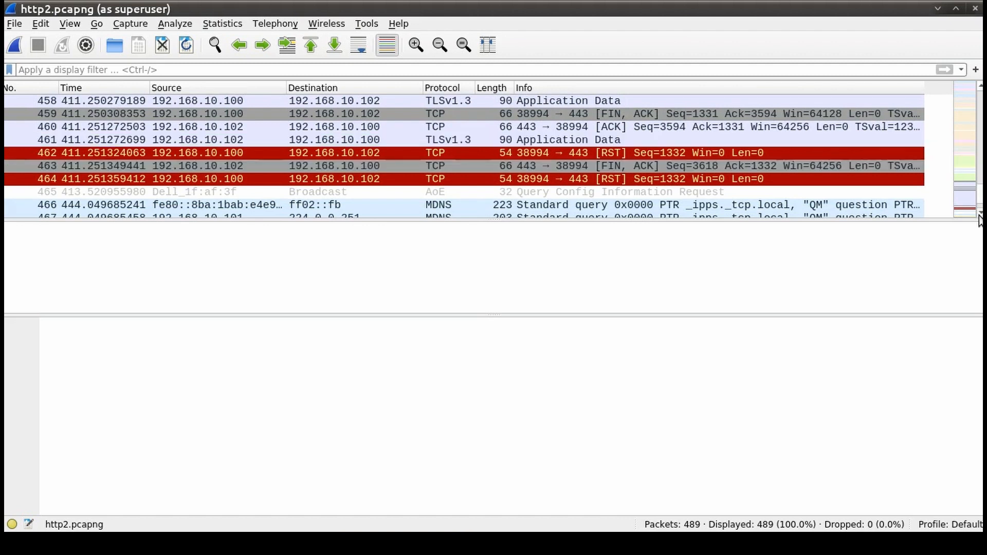
click(71, 24)
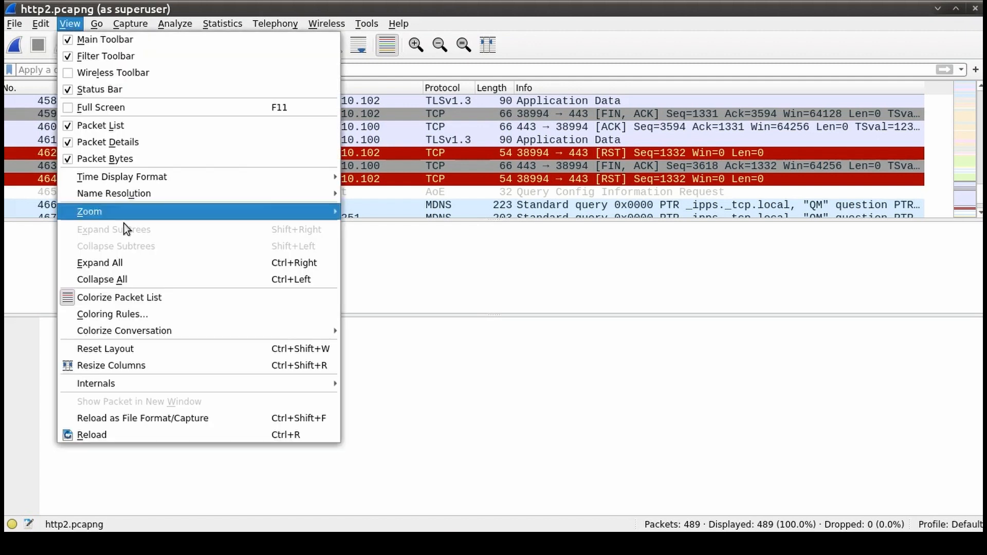
click(199, 315)
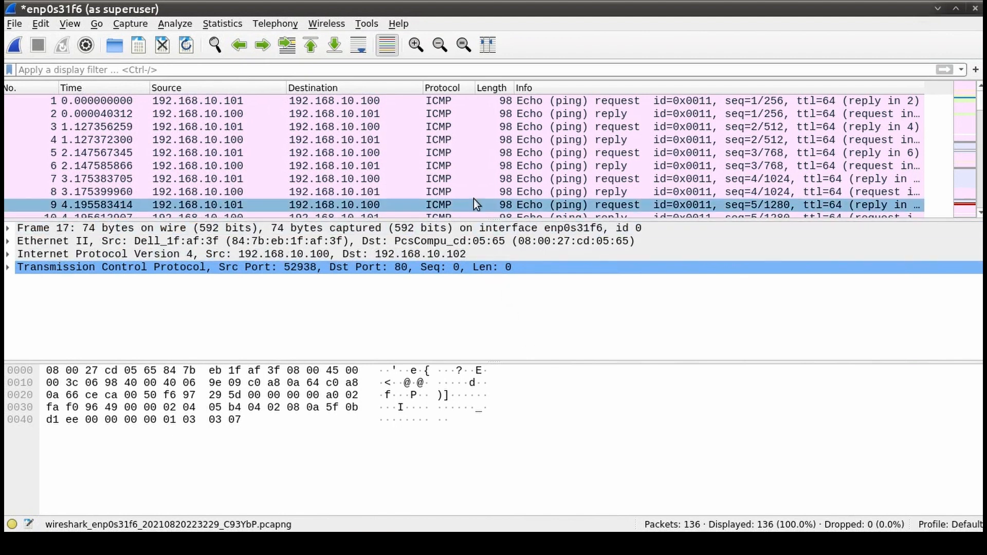
Look through the stopped enp0s31f6 capture's packet list from packet 1 past packet 42 to examine its ICMP, ARP, TCP and HTTP traffic.
scroll(474, 199, down, 4)
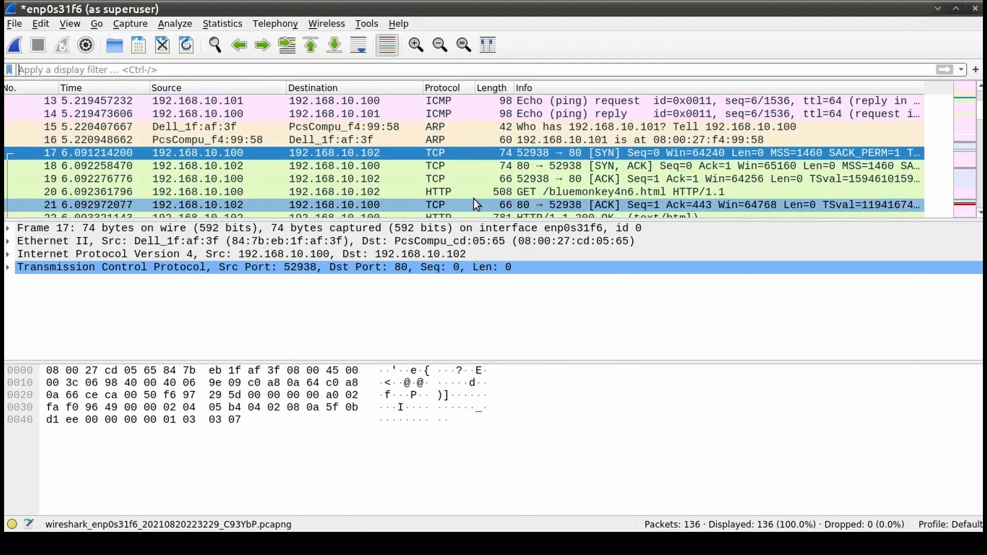
scroll(474, 205, down, 1)
scroll(473, 199, down, 2)
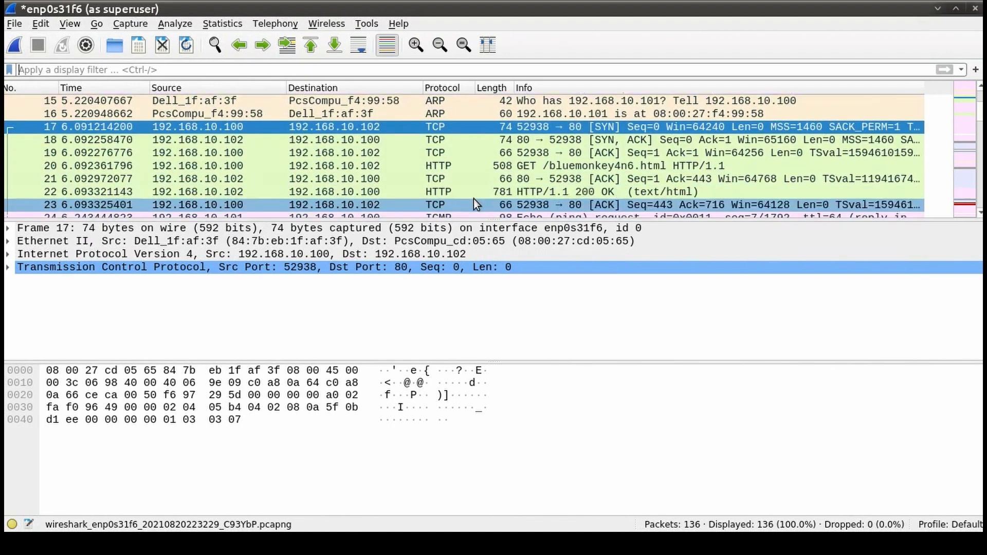
scroll(474, 199, down, 2)
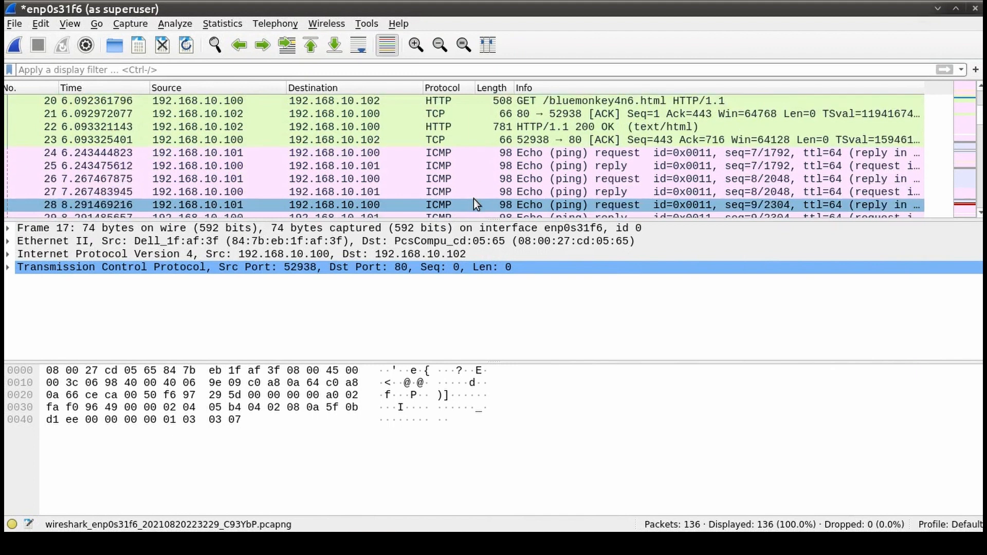
scroll(474, 199, down, 2)
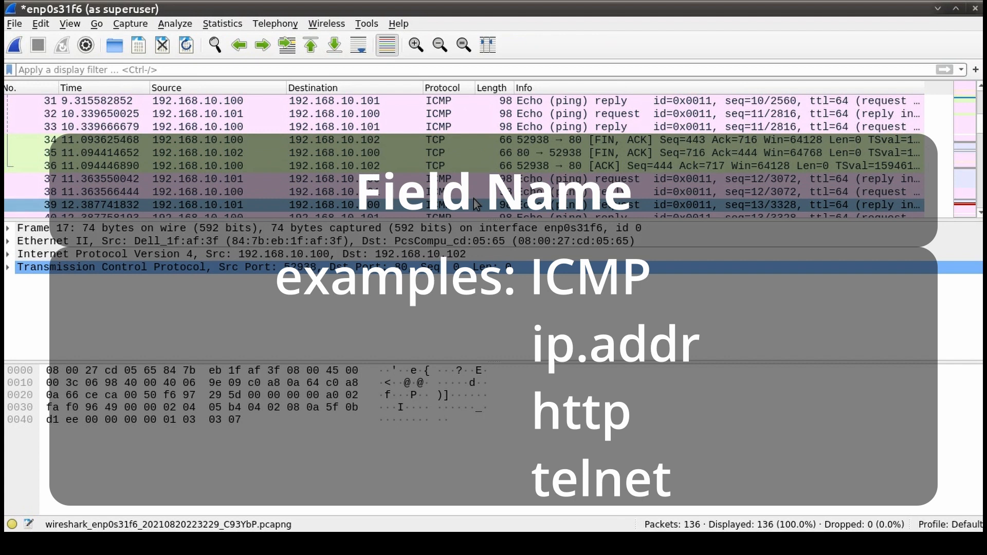
scroll(474, 199, down, 5)
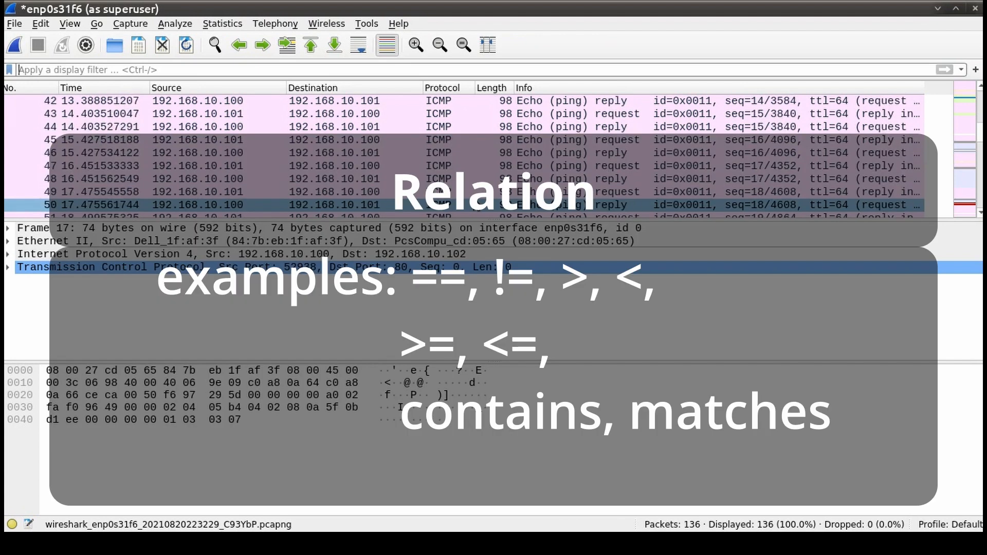
Look through the packet list from packet 42 past packet 126 to examine its ICMP, TCP, TLSv1.3 and ARP traffic.
scroll(473, 199, down, 4)
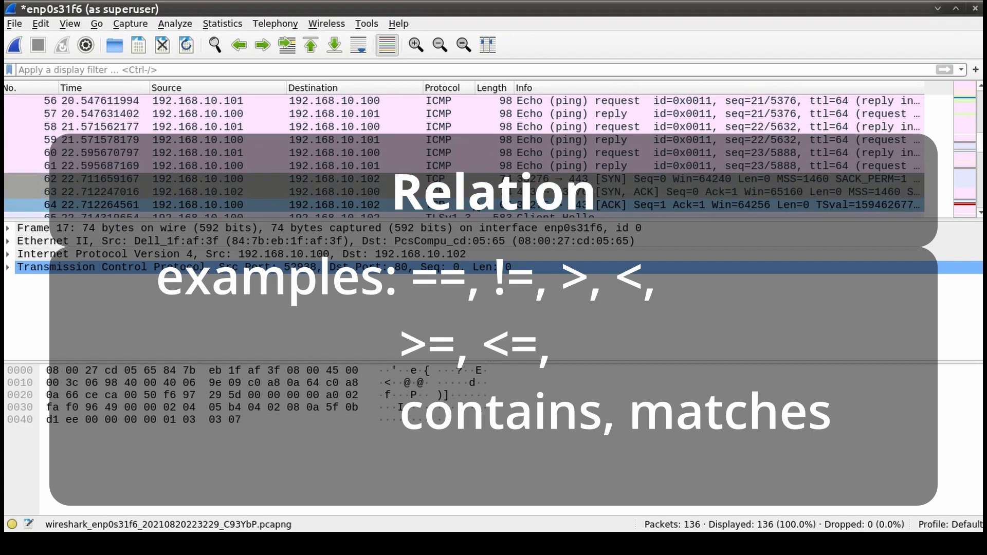
scroll(474, 199, down, 3)
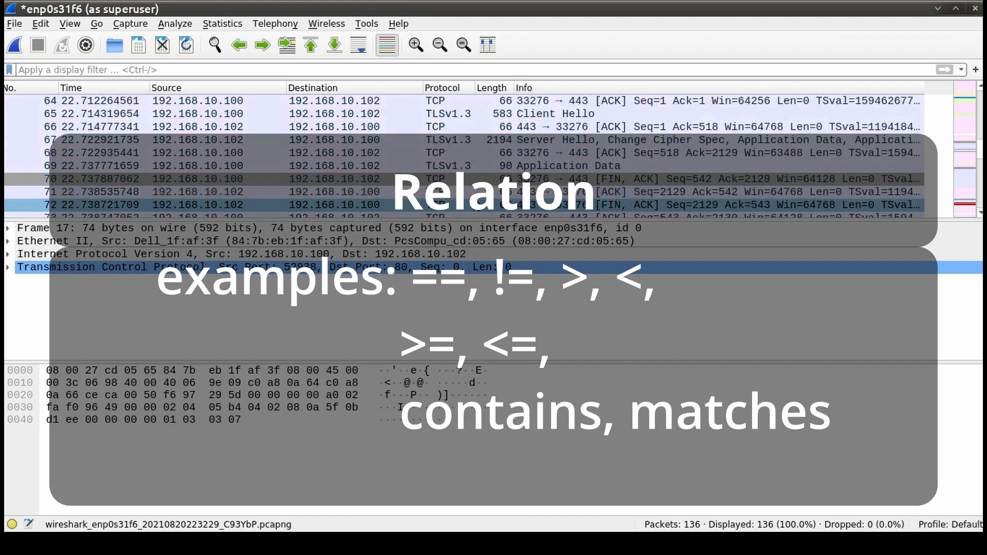
scroll(473, 199, down, 1)
scroll(464, 156, down, 3)
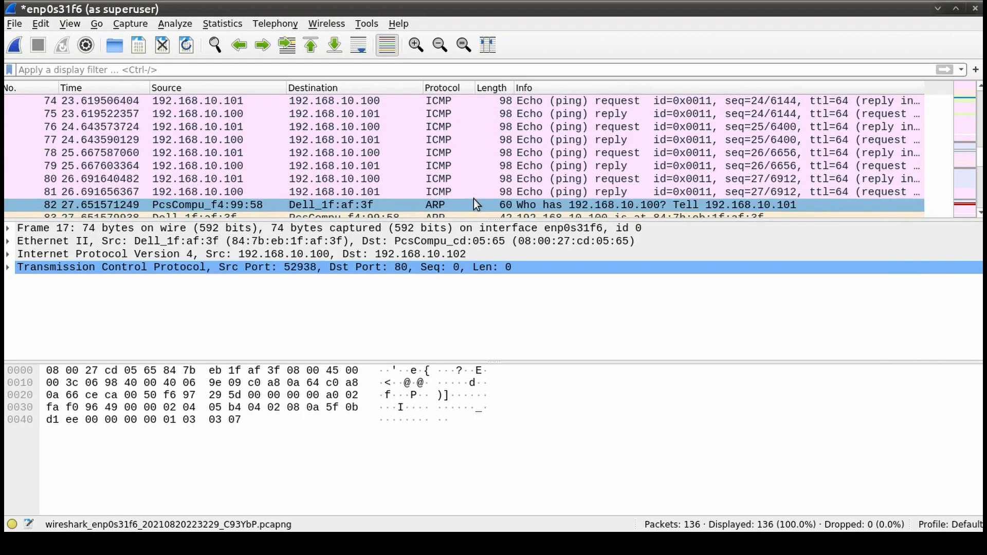
scroll(477, 207, down, 3)
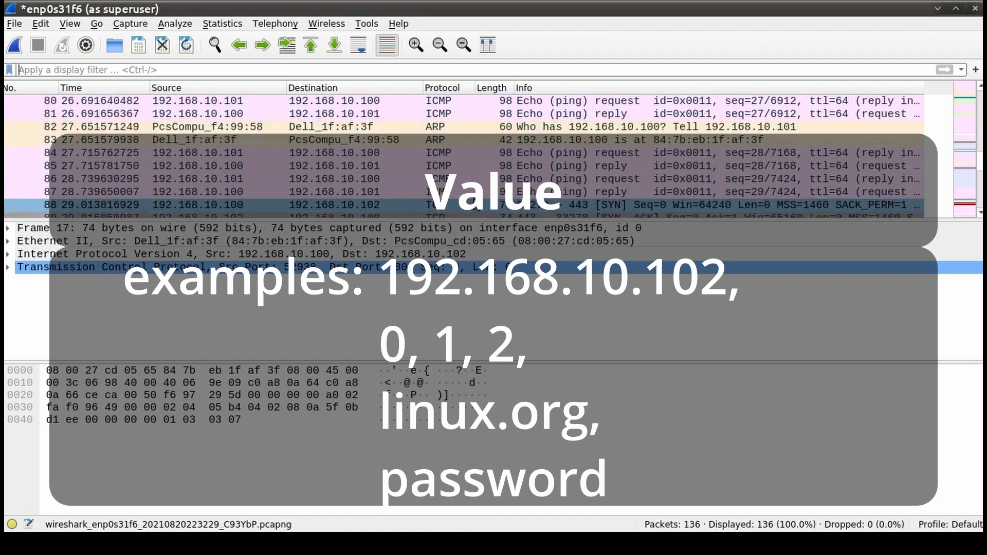
scroll(477, 207, down, 2)
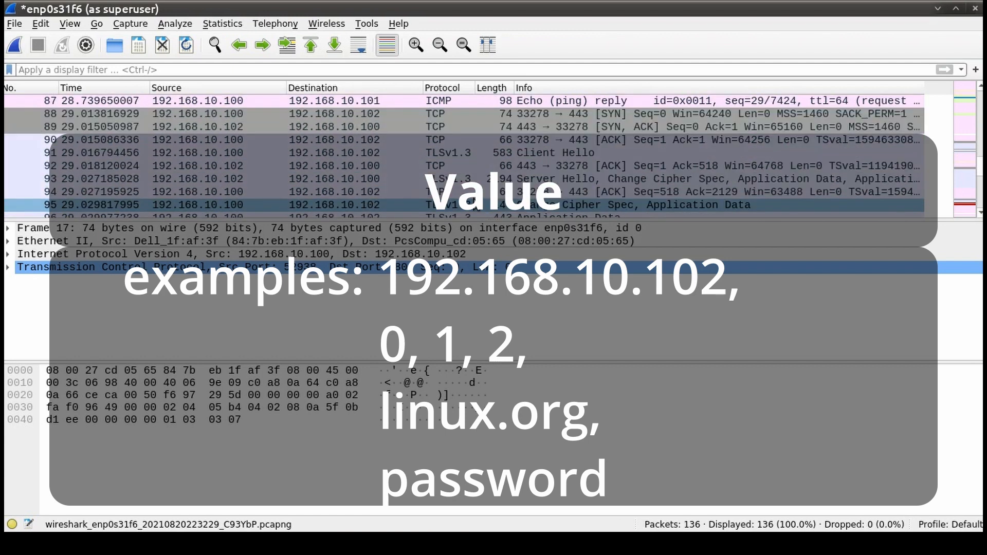
scroll(476, 207, down, 6)
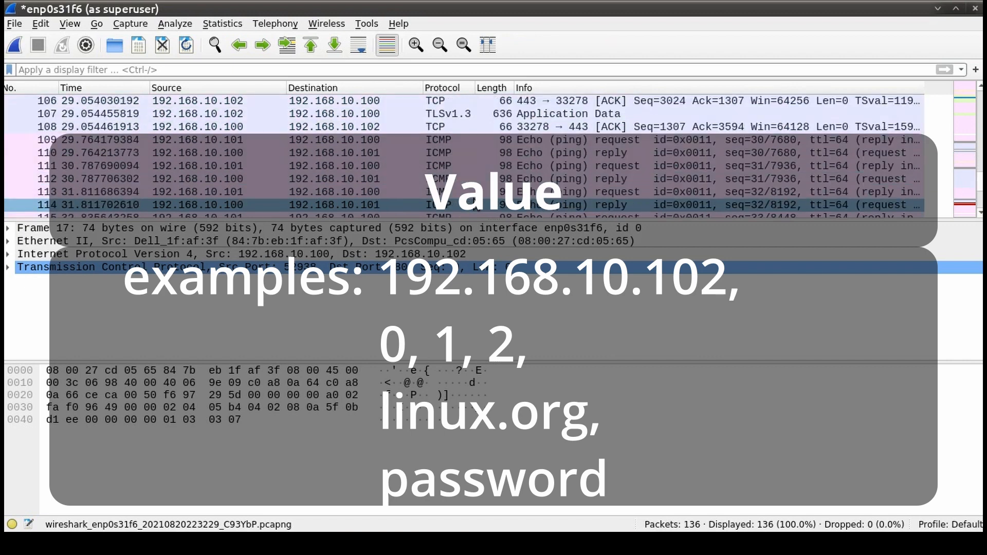
scroll(476, 207, down, 3)
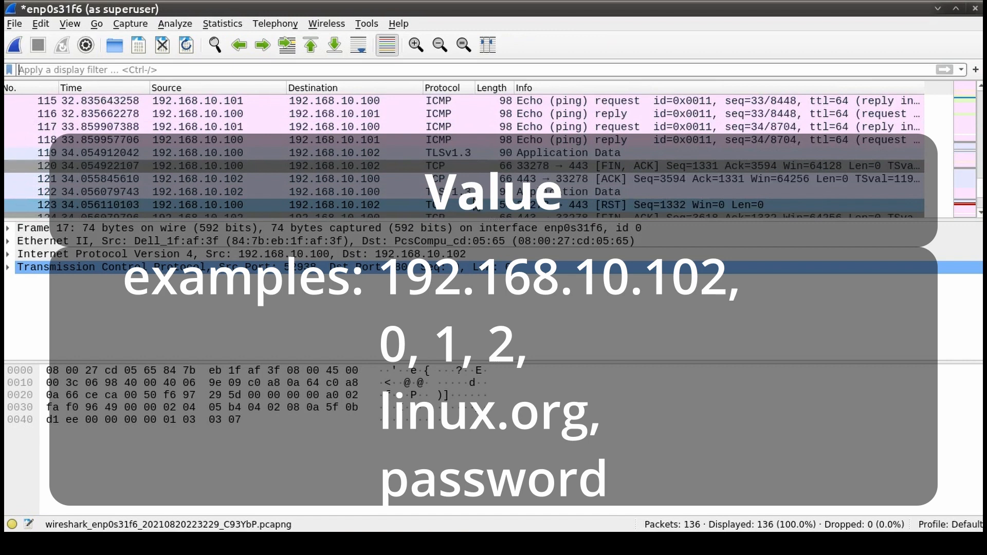
scroll(476, 206, down, 1)
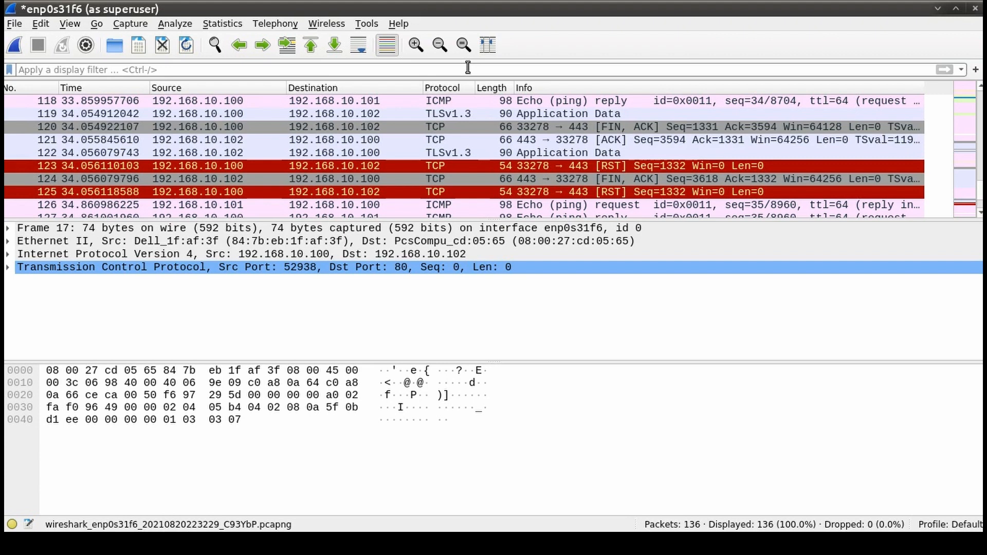
Apply the display filter arp and select packet 11, the first ARP request.
text(arp)
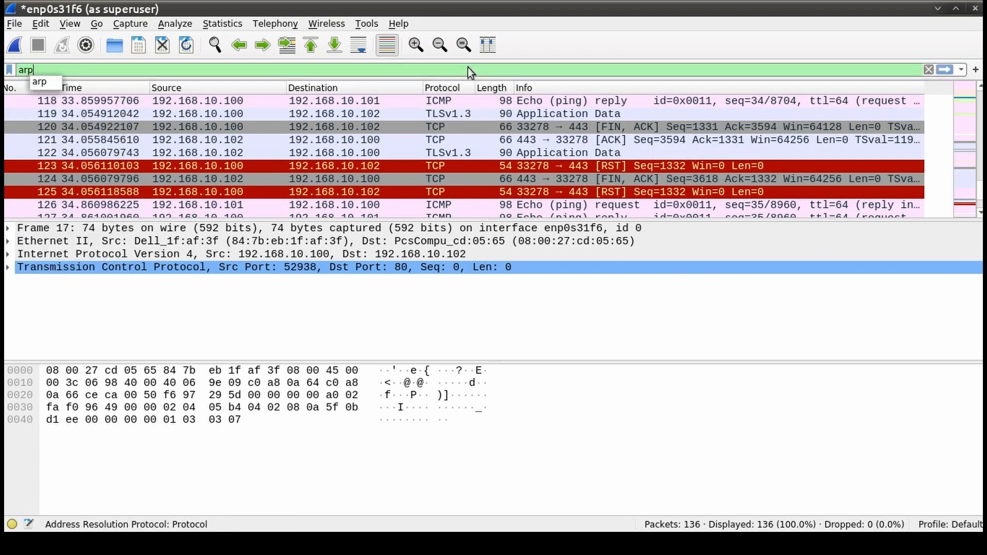
key(Return)
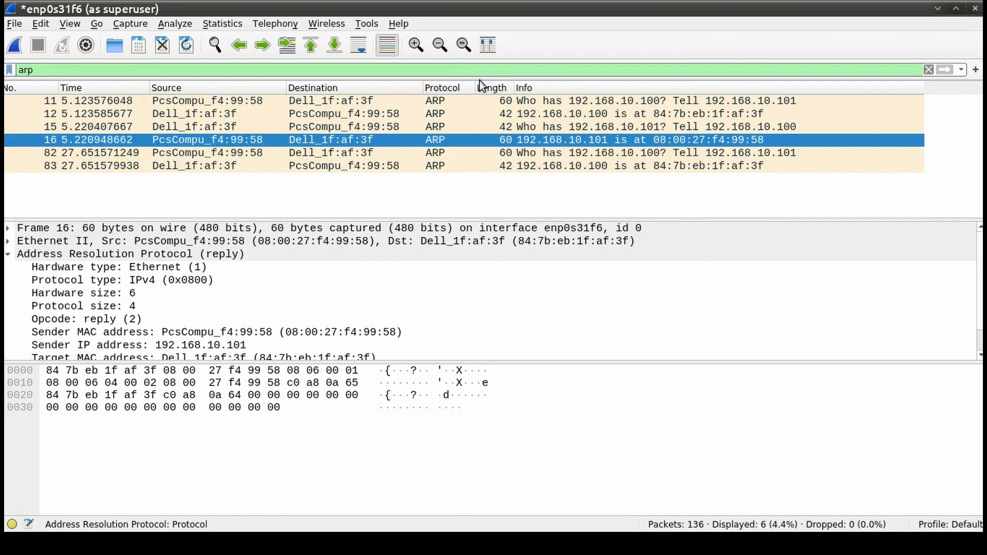
click(695, 99)
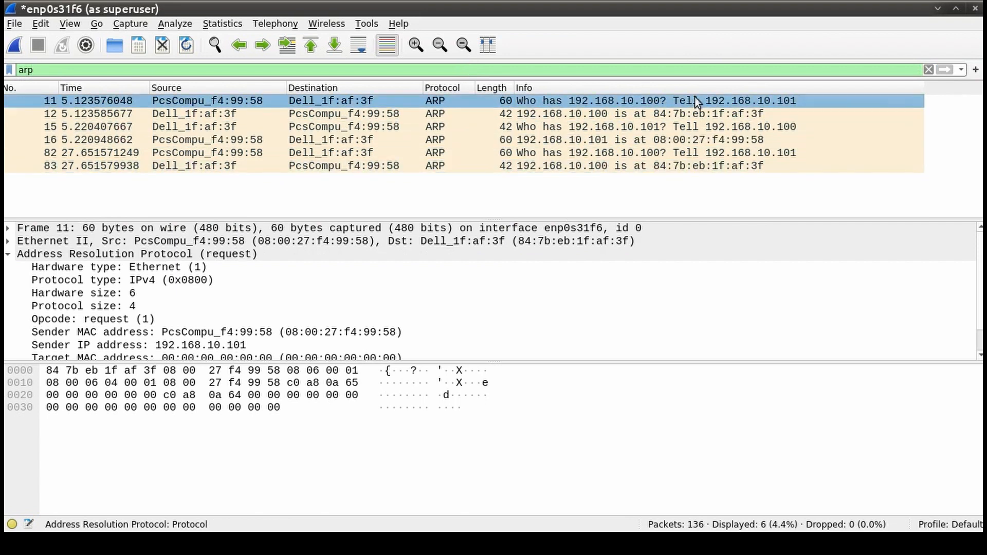
Collapse and re-expand packet 11's Address Resolution Protocol layer to examine its fields, and compare them with the ARP reply in packet 12.
click(9, 256)
click(9, 254)
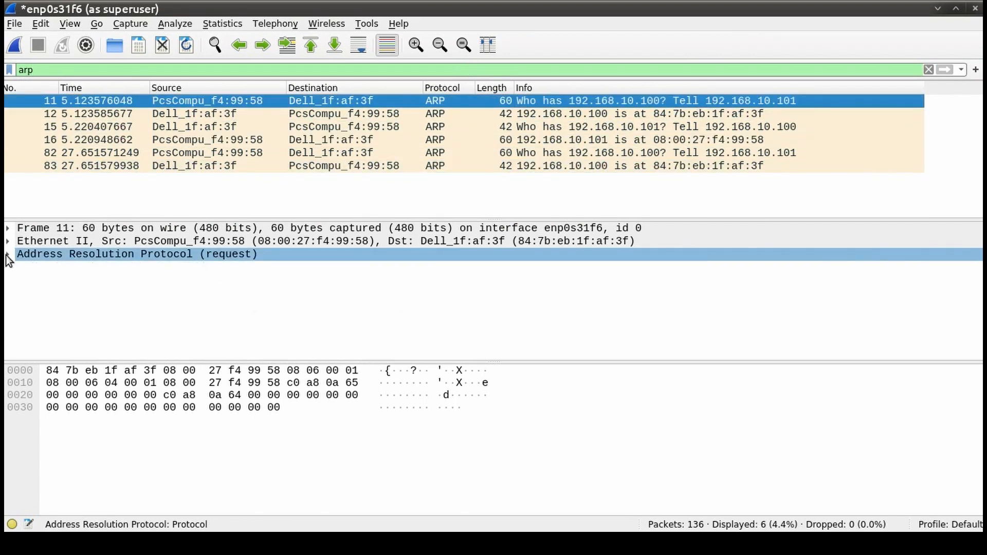
click(8, 255)
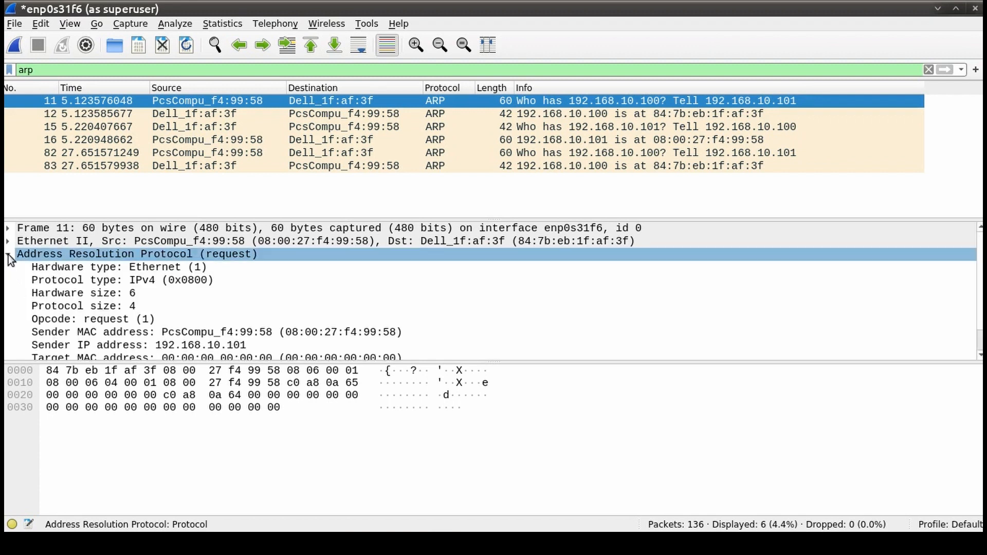
scroll(13, 264, down, 1)
click(15, 269)
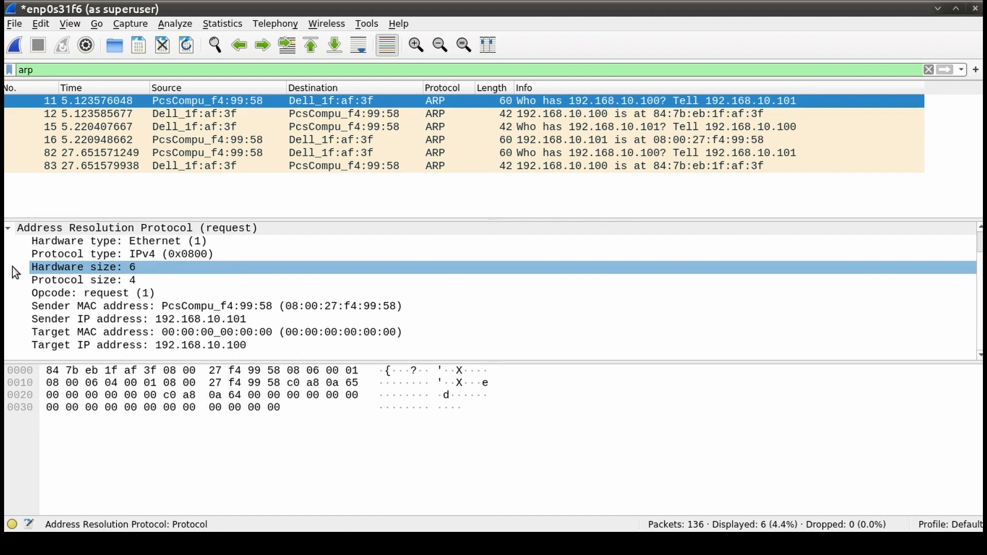
click(190, 116)
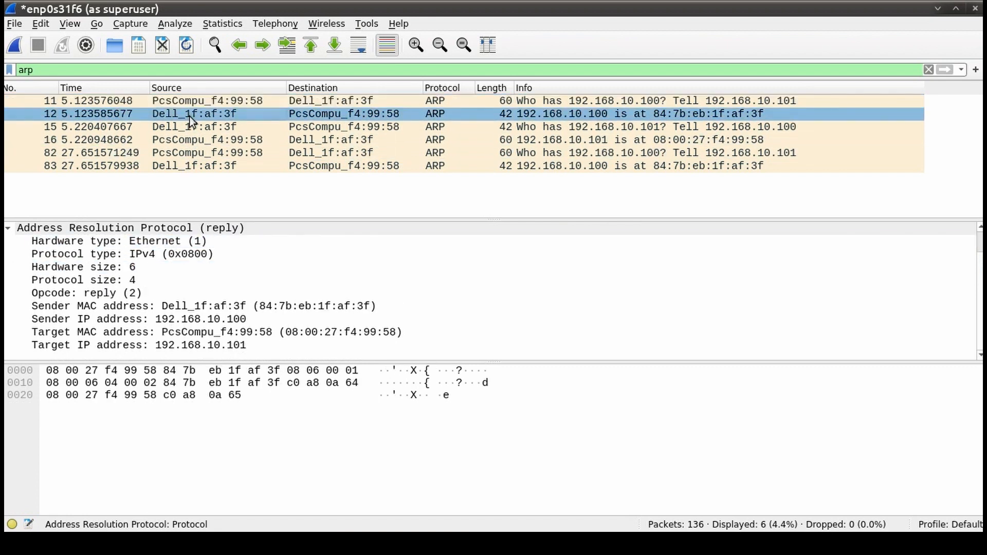
Replace the display filter with !icmp and look through the remaining non-ICMP packets, returning to the first one.
triple_click(68, 72)
text(!icmp)
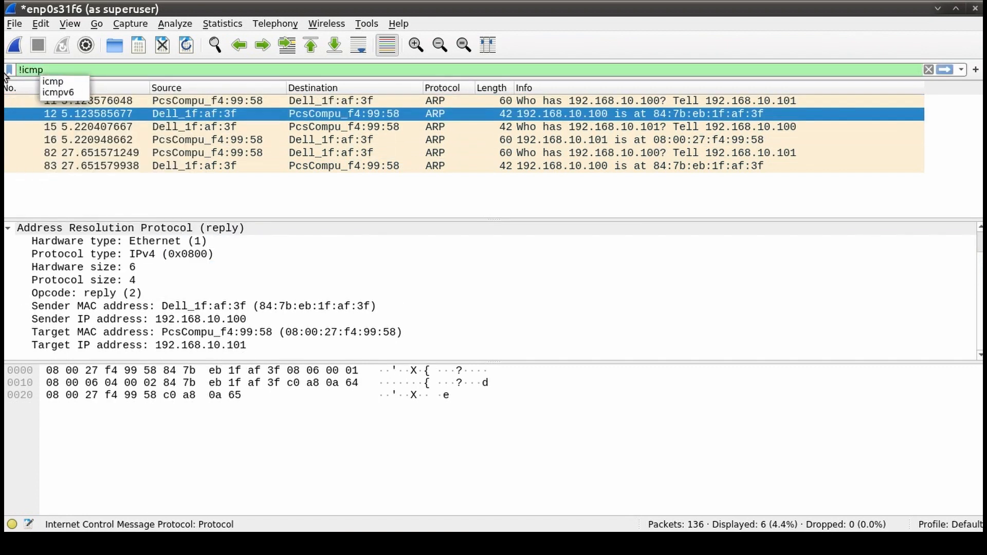
key(Return)
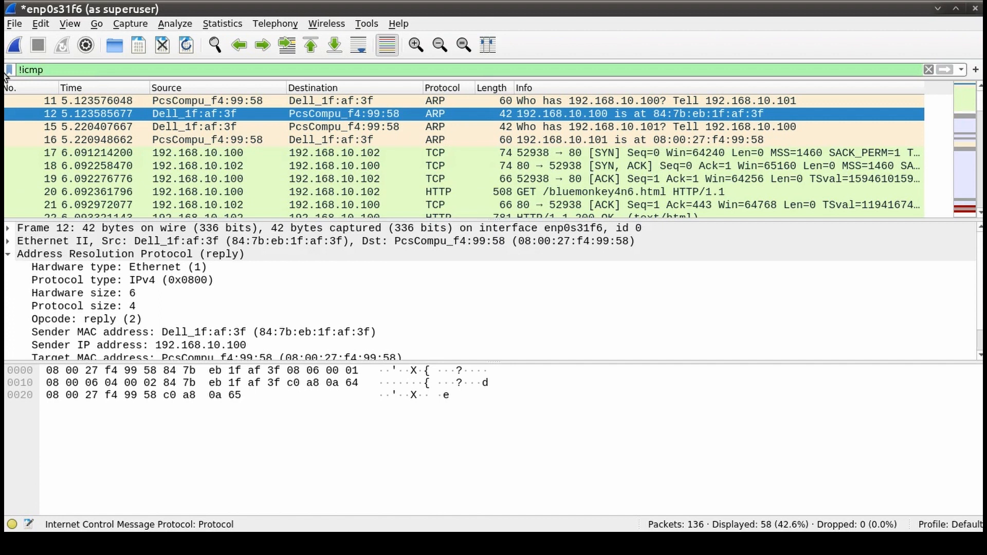
scroll(26, 119, down, 8)
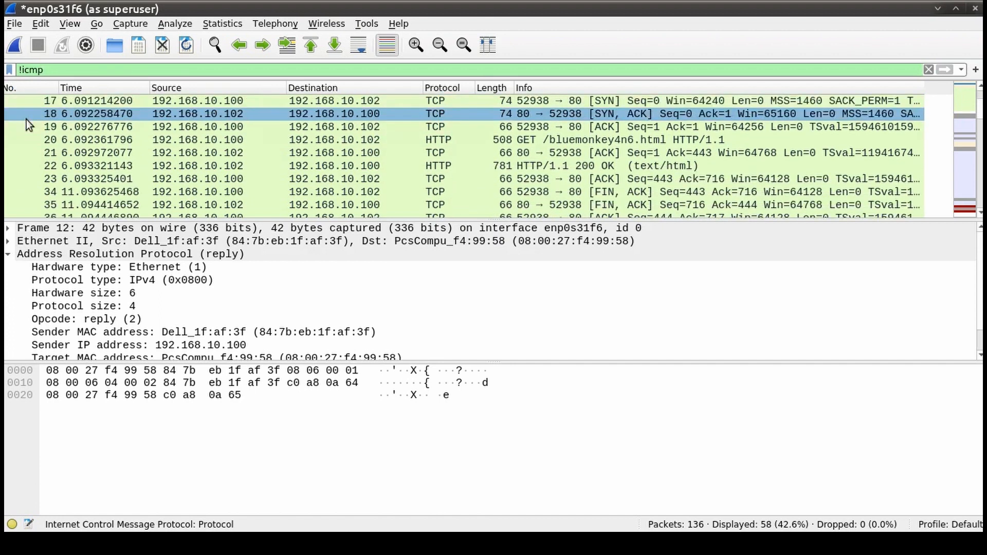
scroll(27, 120, down, 7)
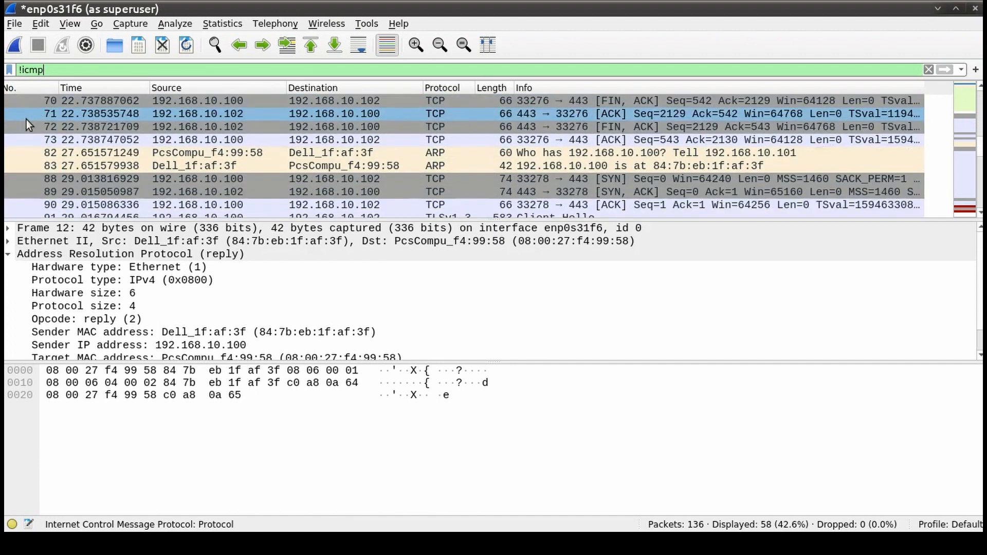
scroll(26, 119, up, 1)
scroll(26, 119, up, 6)
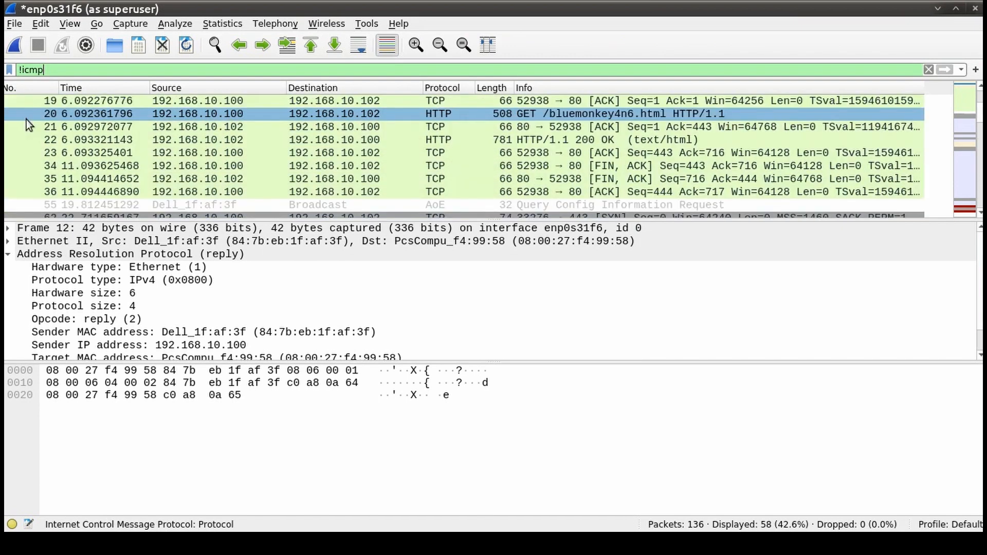
scroll(26, 119, up, 2)
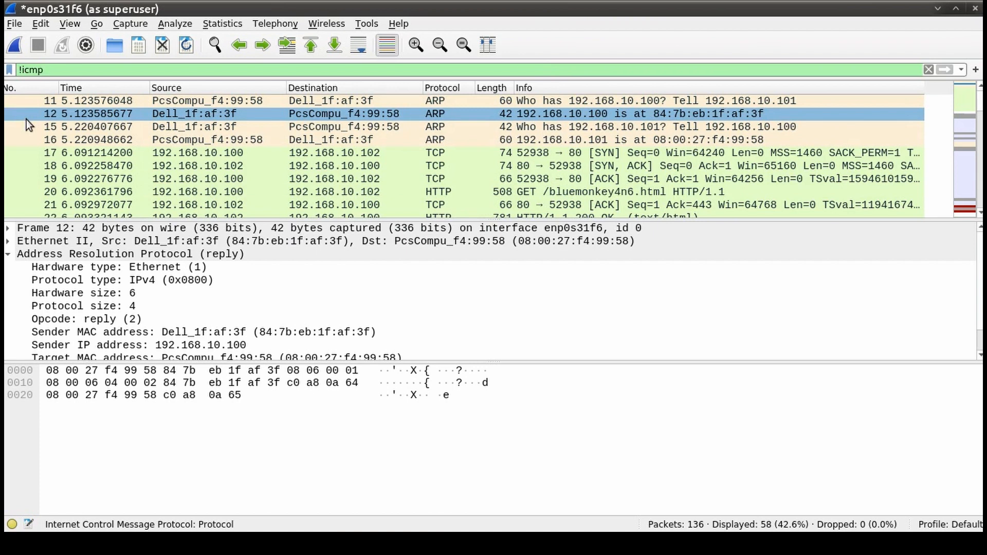
Replace the display filter with ip.addr == 192.168.10.102 and look through that host's packets to the end of the list.
key(BackSpace)
key(BackSpace)
key(BackSpace)
key(BackSpace)
key(BackSpace)
text(ip.ad)
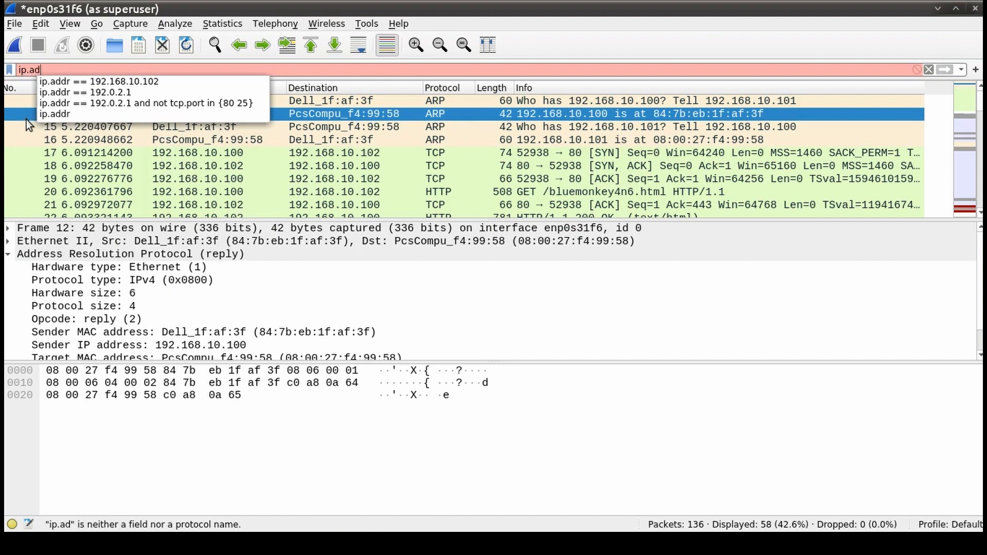
click(155, 82)
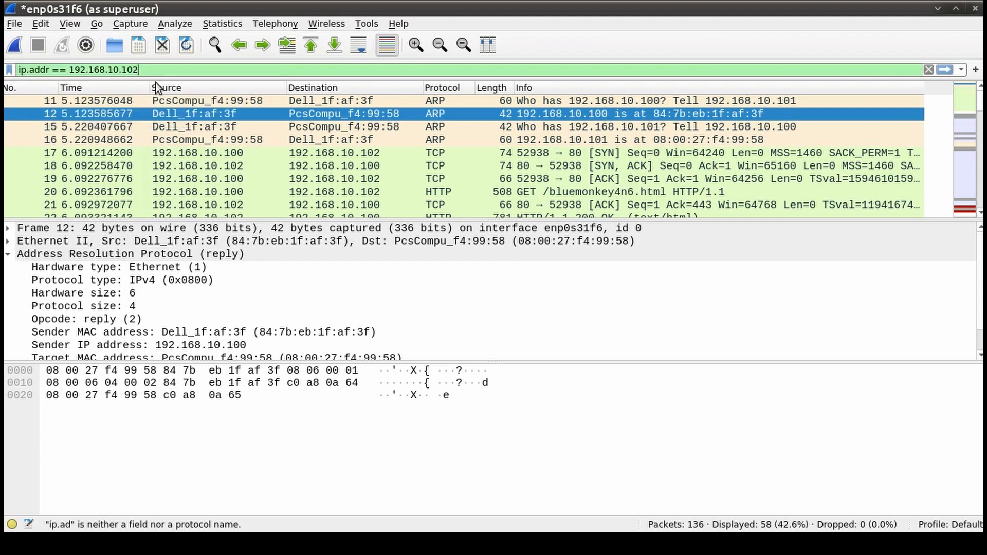
key(Return)
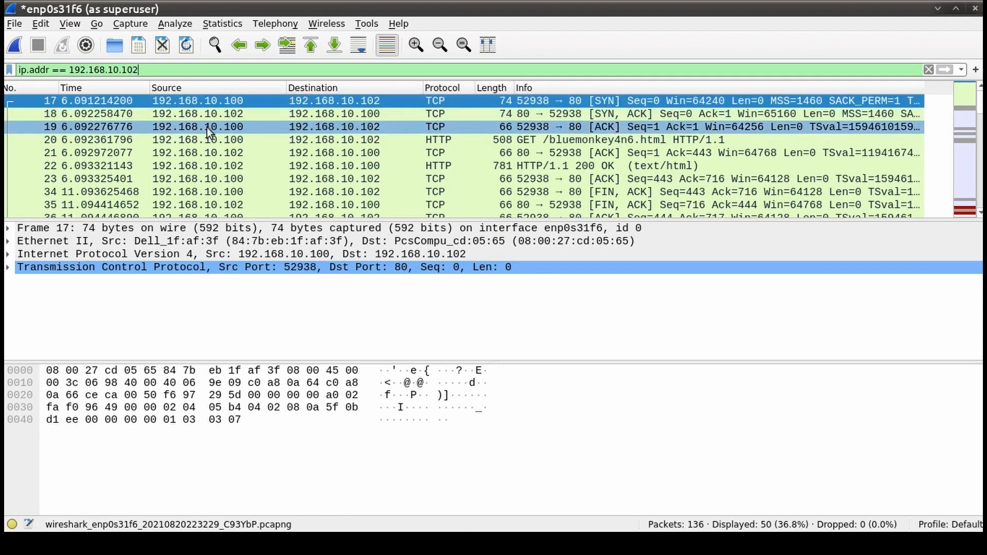
scroll(207, 127, down, 3)
scroll(207, 128, down, 4)
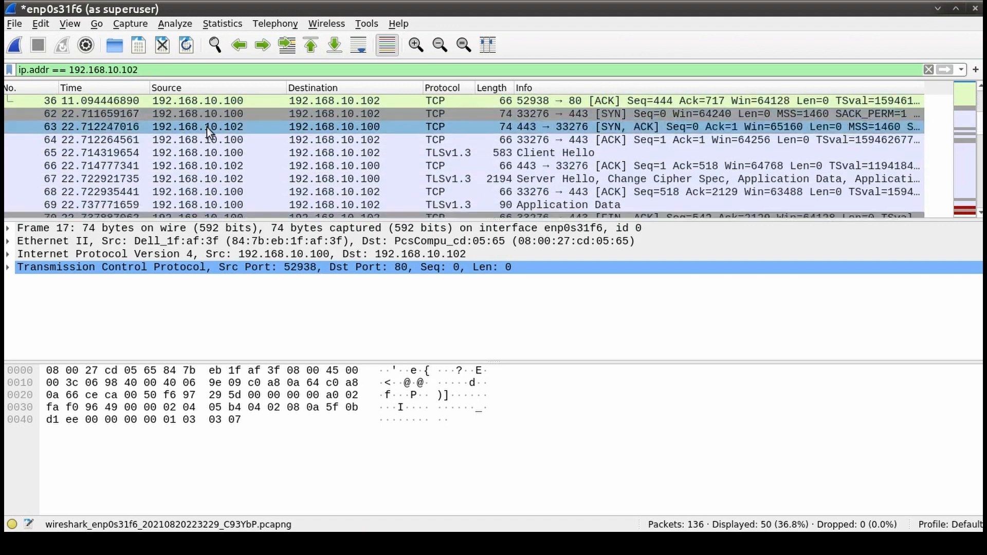
scroll(207, 128, down, 2)
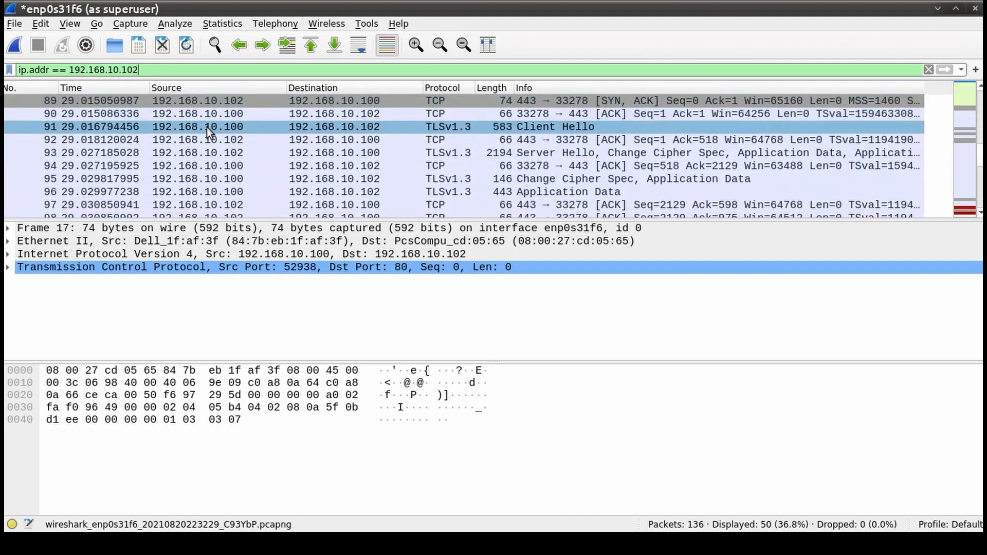
scroll(207, 127, down, 2)
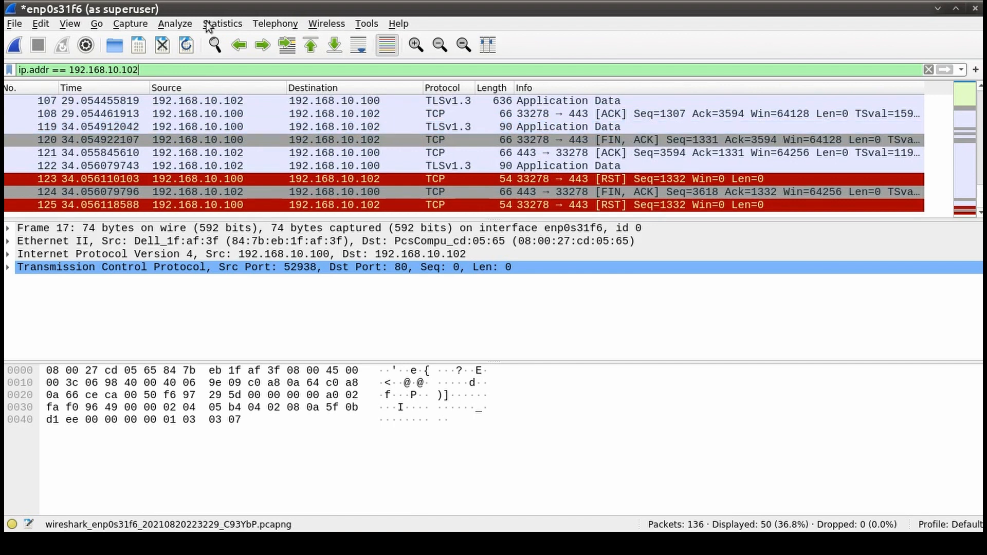
Replace the display filter with http.request to show only HTTP requests.
triple_click(144, 68)
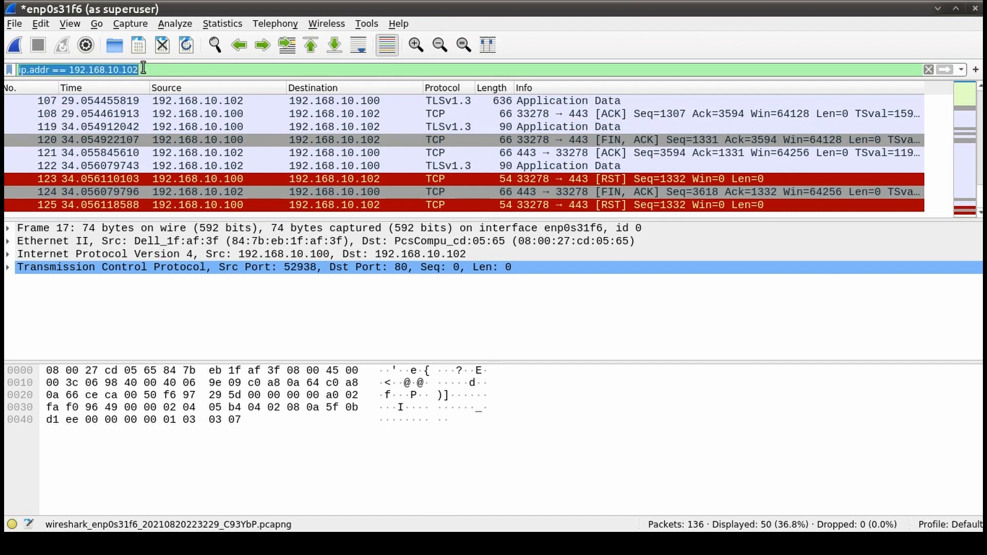
text(http)
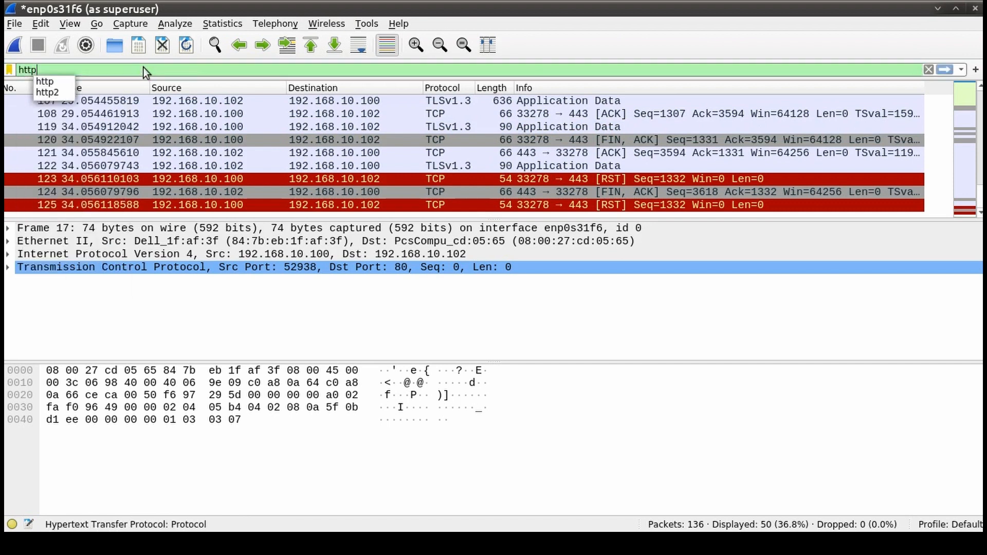
text(.request)
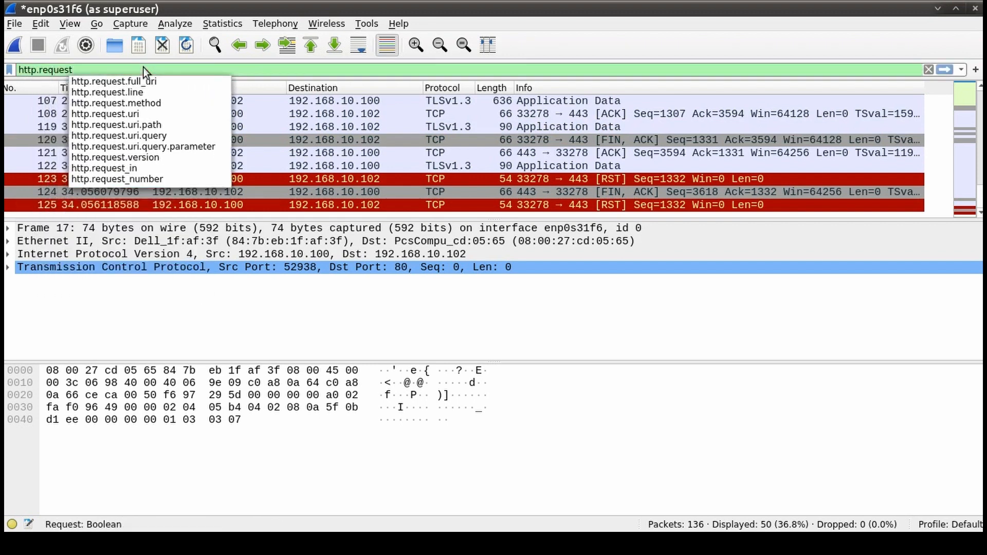
key(Return)
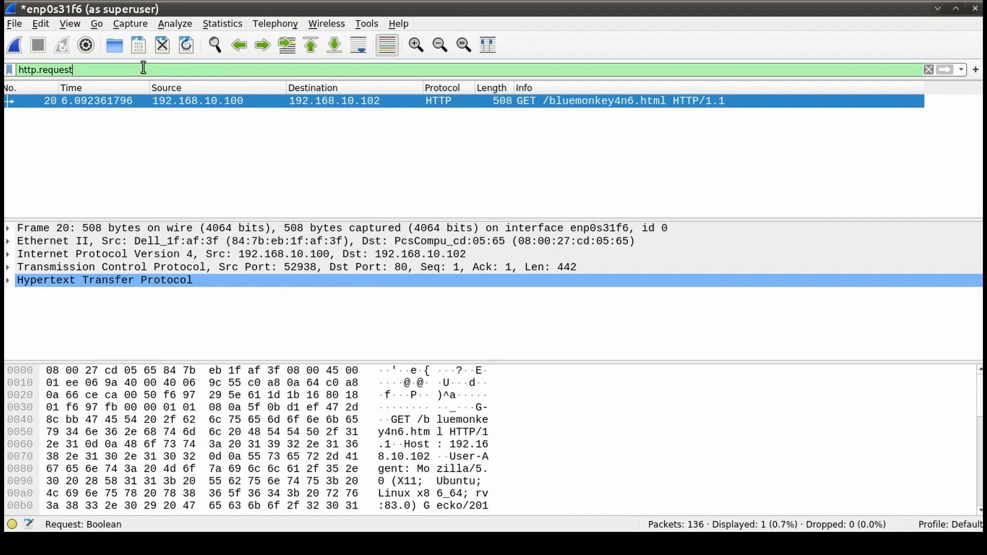
Change the display filter to http.response to show only HTTP responses.
key(BackSpace)
key(BackSpace)
key(BackSpace)
key(BackSpace)
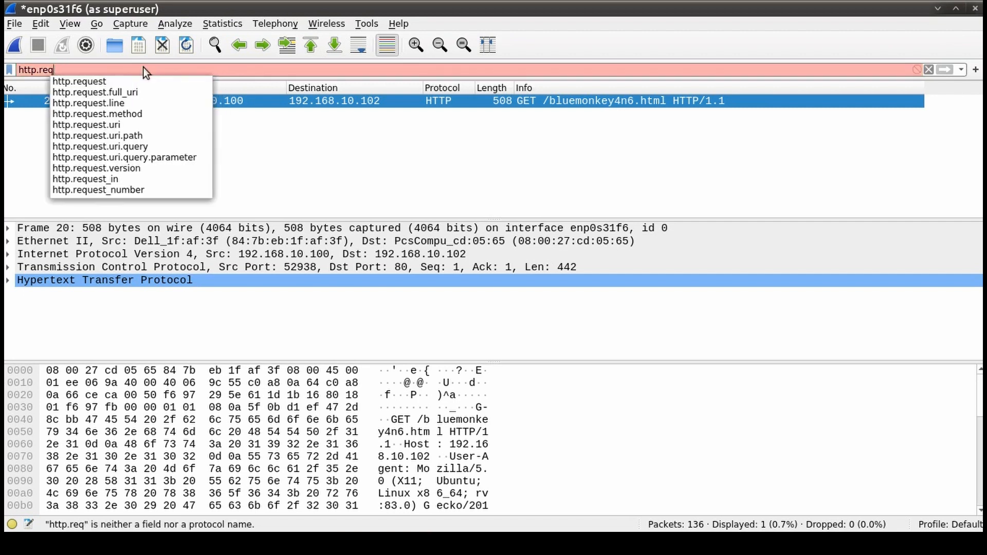
key(BackSpace)
text(sponse)
key(Return)
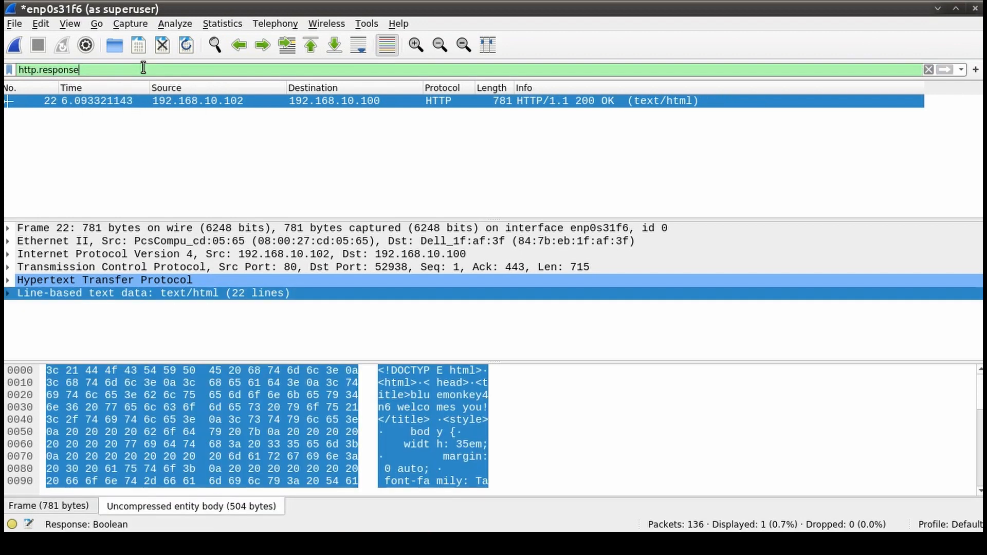
Follow the HTTP stream of packet 22 and read through the entire request and response conversation.
right_click(383, 231)
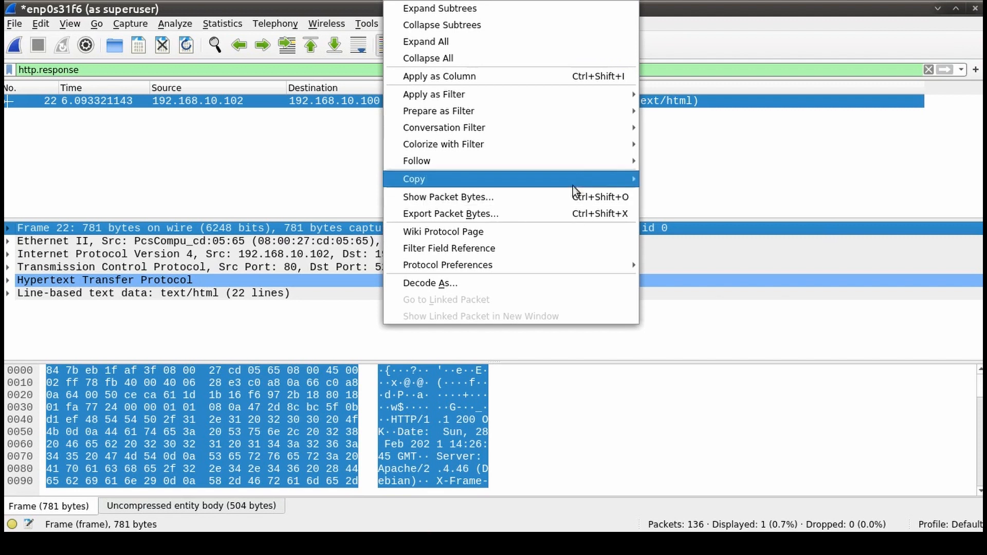
mouse_move(615, 169)
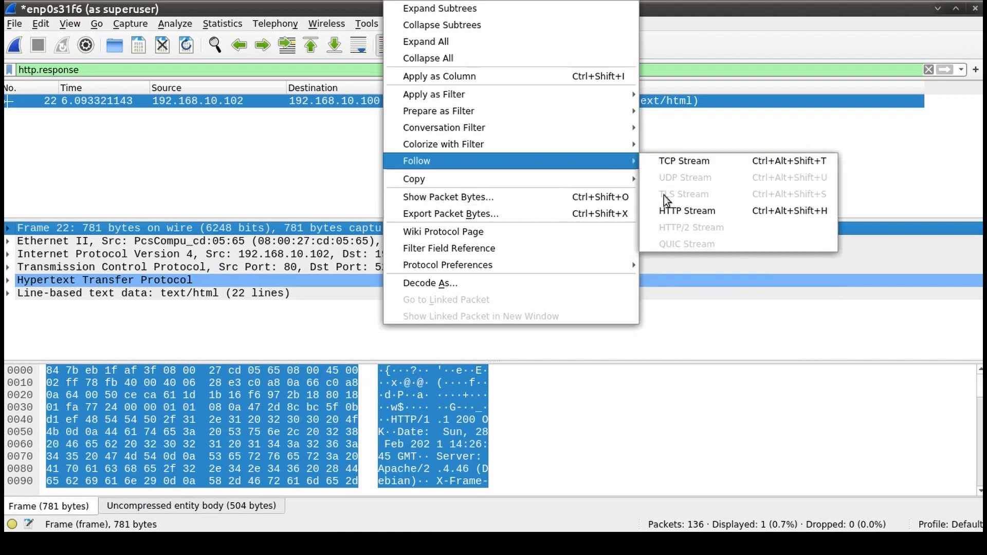
click(671, 210)
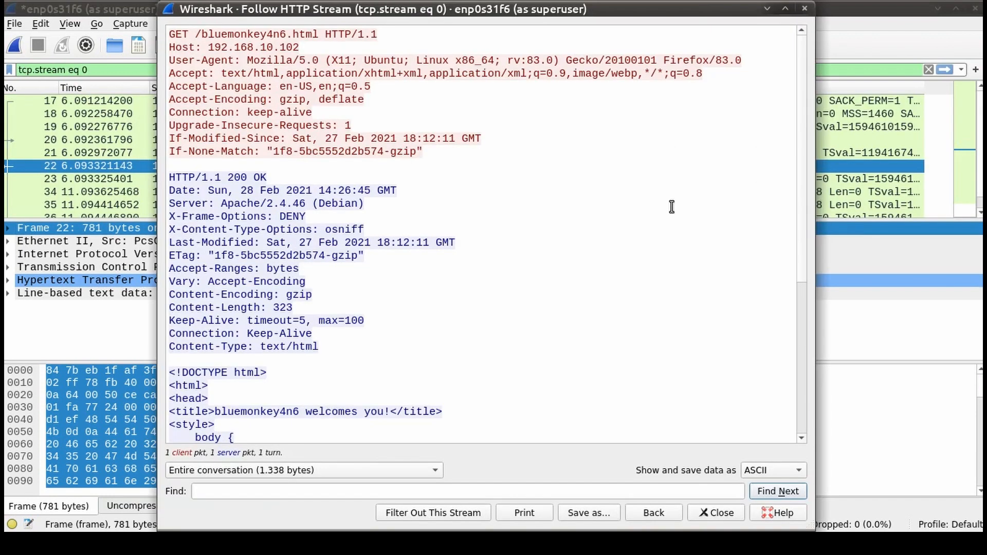
scroll(534, 207, down, 5)
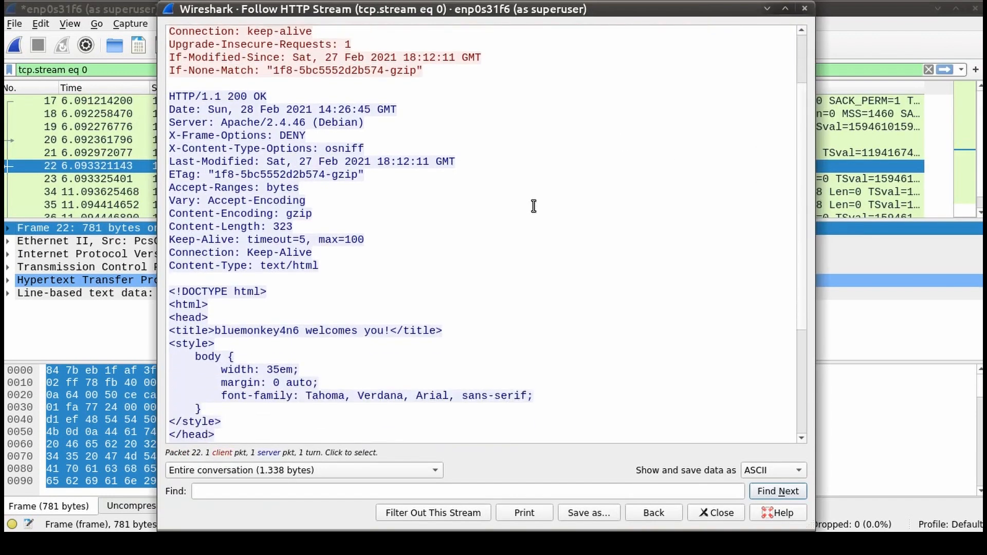
scroll(534, 206, down, 2)
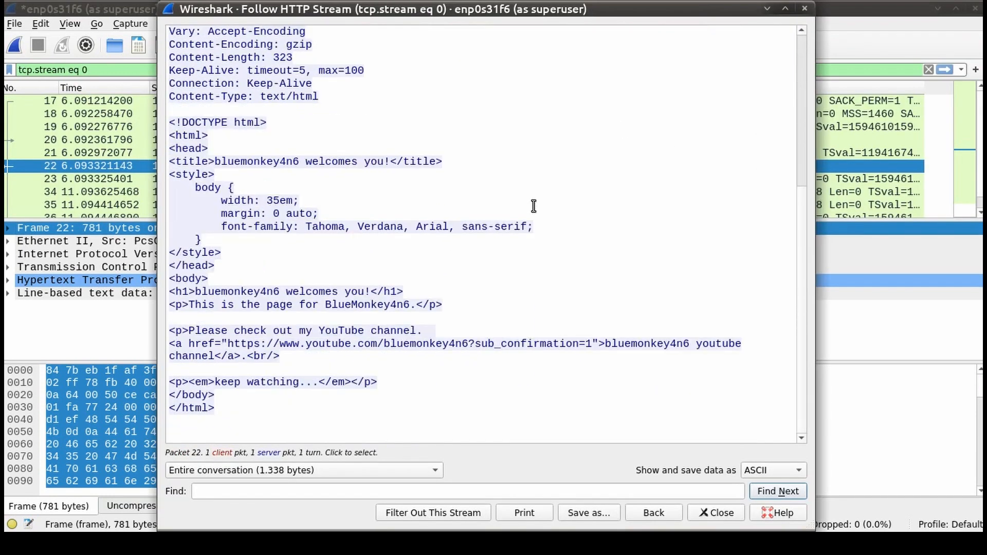
scroll(533, 206, up, 6)
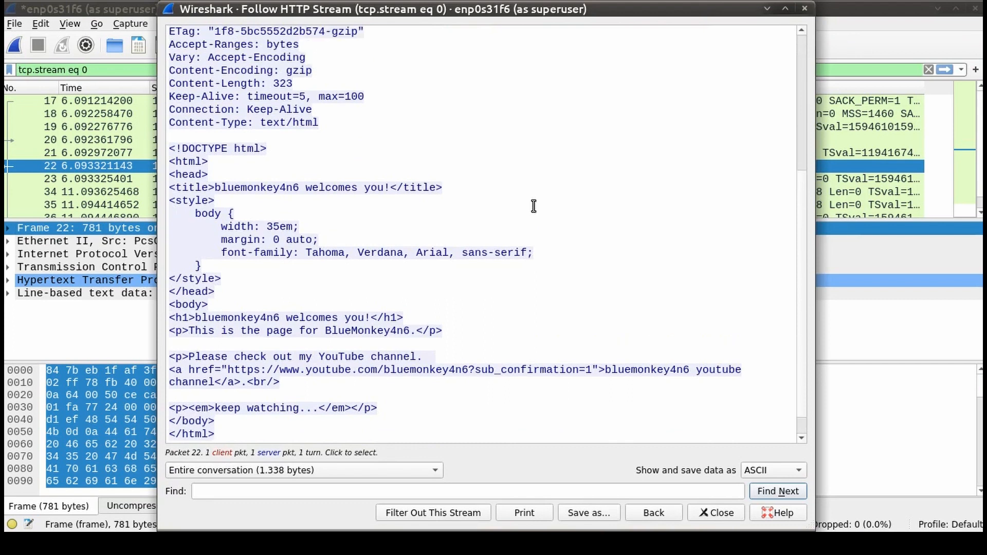
View only the 192.168.10.102:80 to 192.168.10.100:52938 side of the stream, switch to the reverse direction, and close the stream view.
click(318, 469)
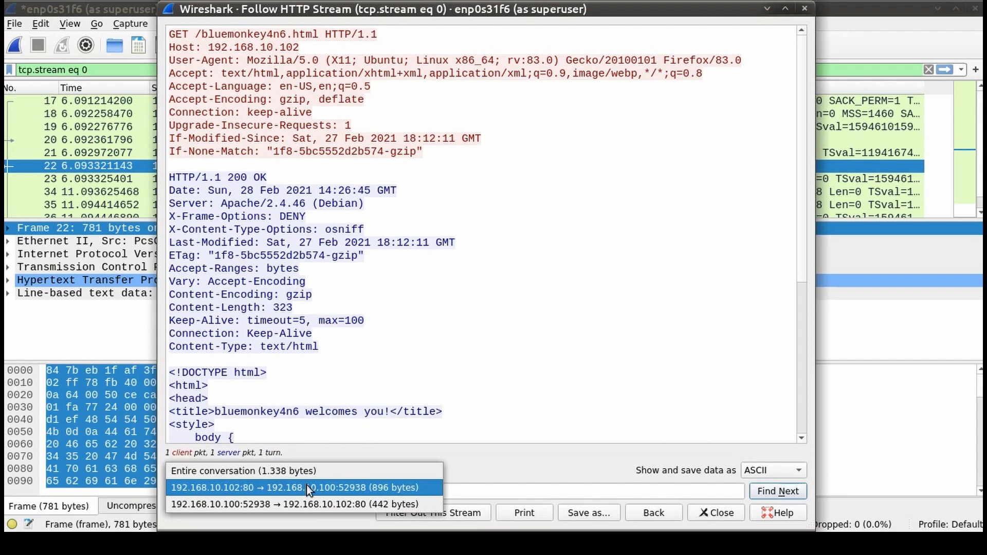
click(307, 487)
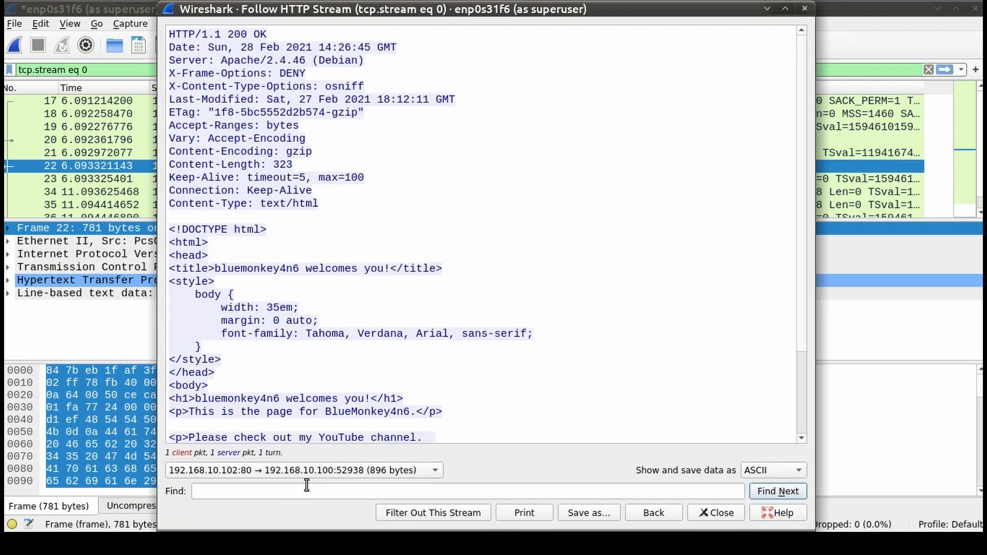
scroll(585, 351, down, 3)
scroll(583, 348, up, 3)
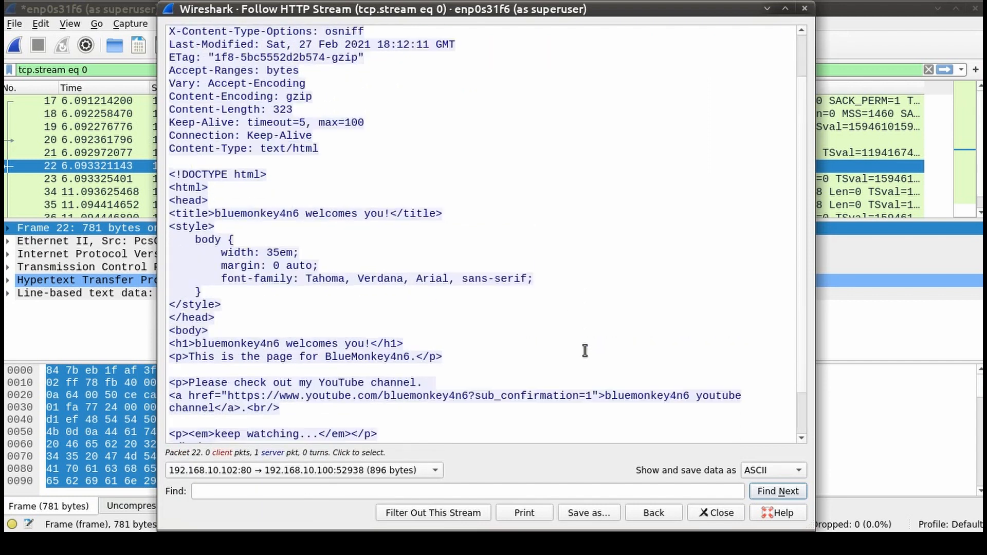
click(415, 468)
click(398, 486)
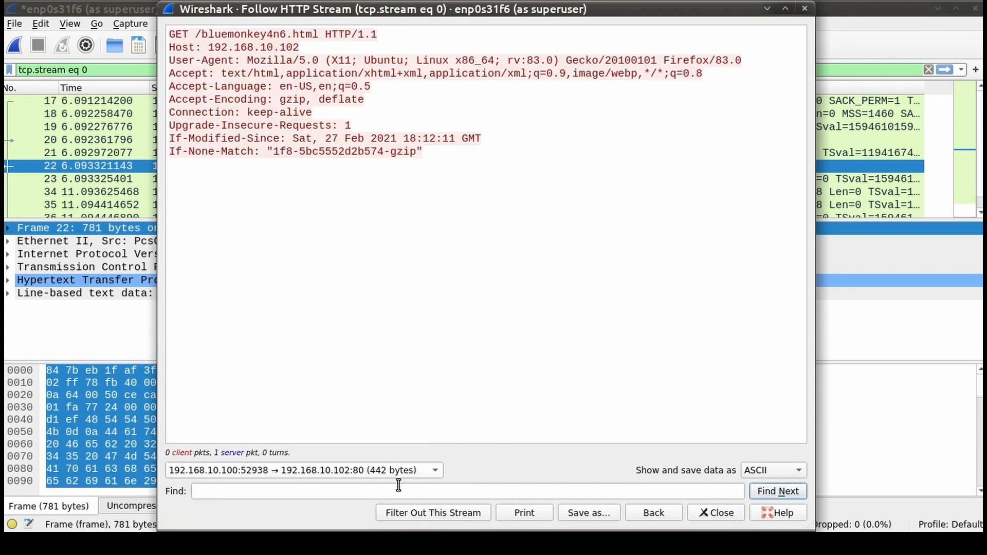
click(716, 513)
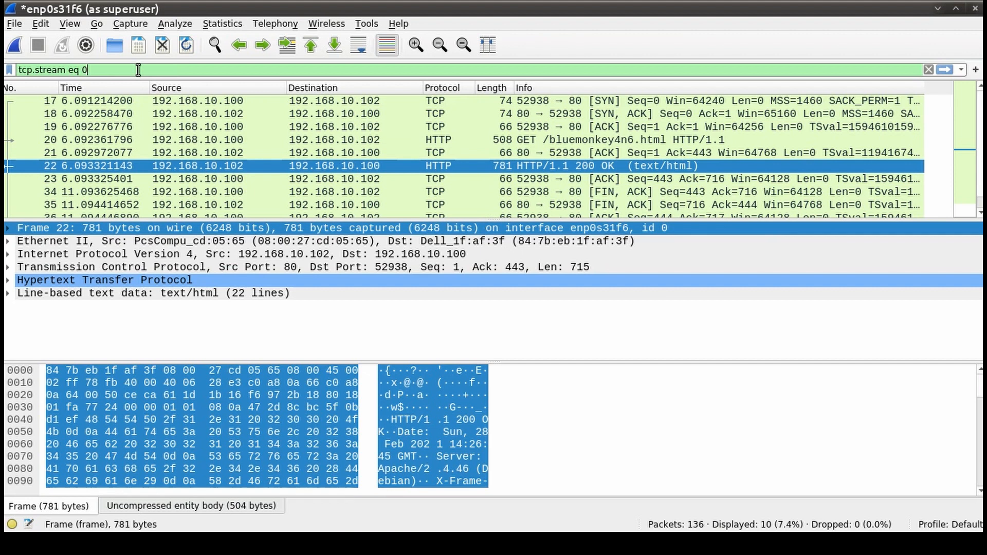
Change the display filter to tcp.stream eq 1 and step through the stream's packets from 64 to 68.
key(BackSpace)
text(1)
key(Return)
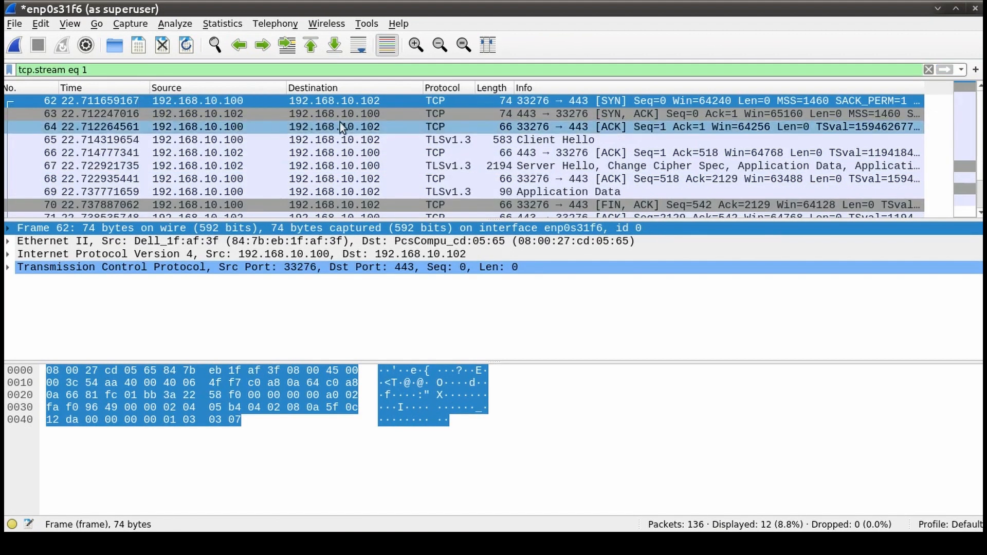
click(292, 128)
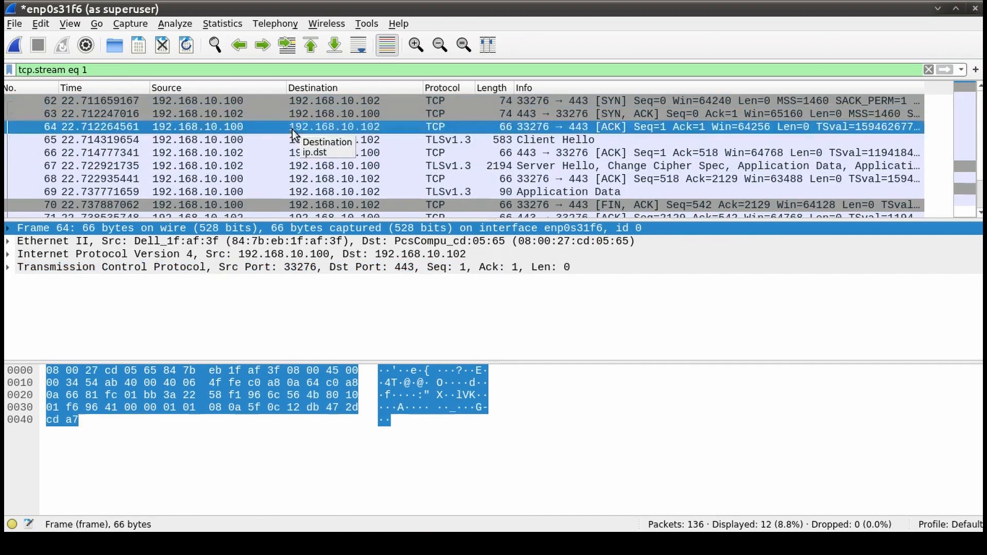
key(Down)
key(Down)
key(Down)
key(Down)
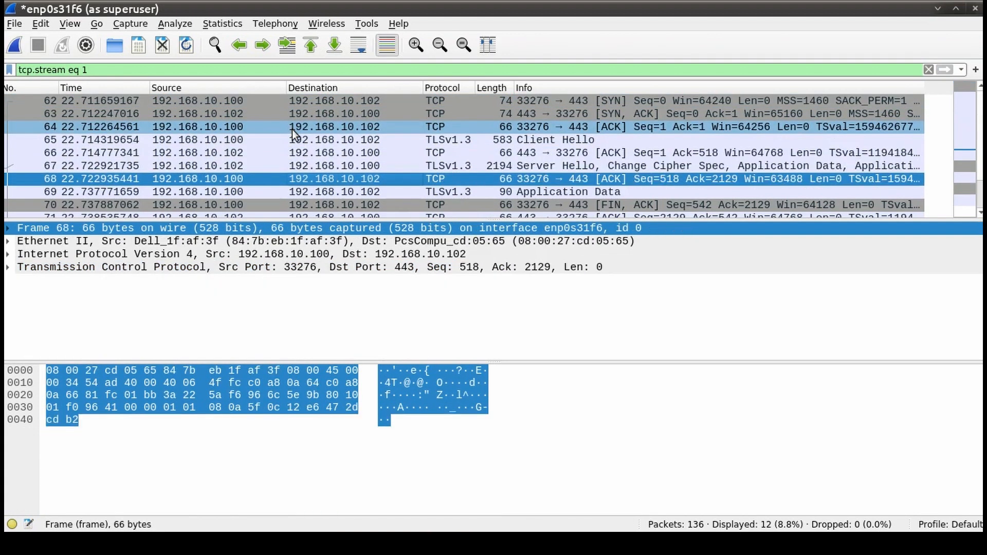
Follow the TCP stream of packet 64, look through its content, and close the stream view.
right_click(292, 129)
mouse_move(448, 324)
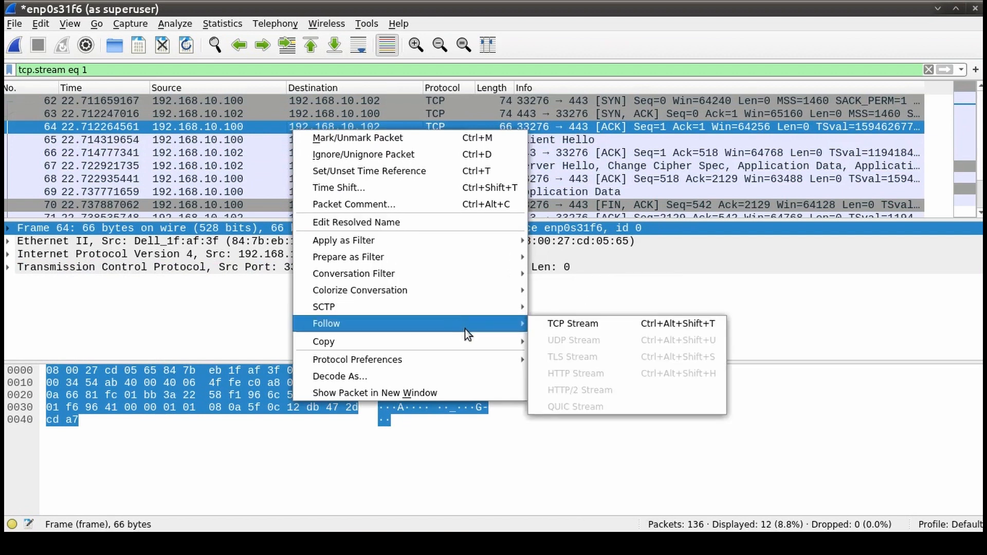
click(557, 324)
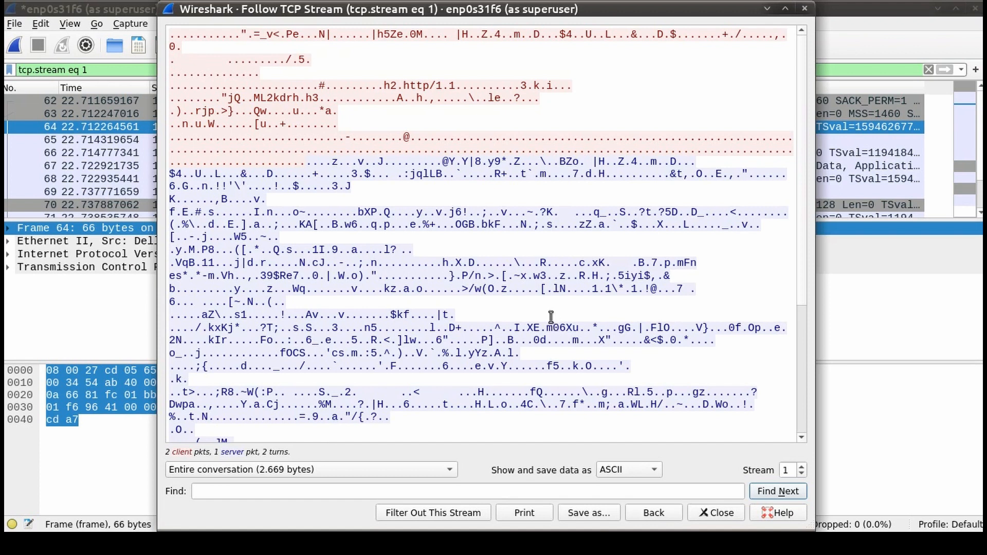
scroll(437, 261, down, 5)
scroll(438, 261, up, 5)
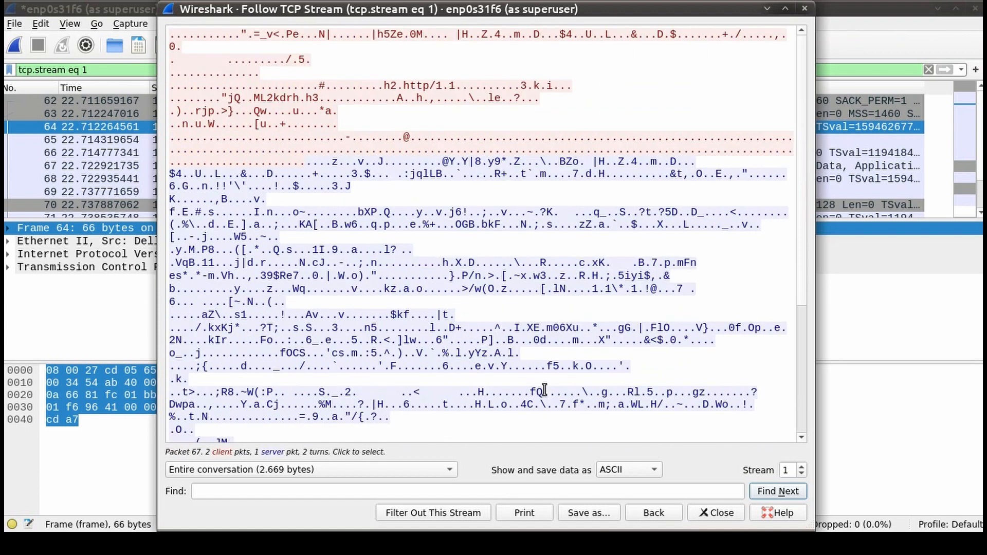
click(703, 512)
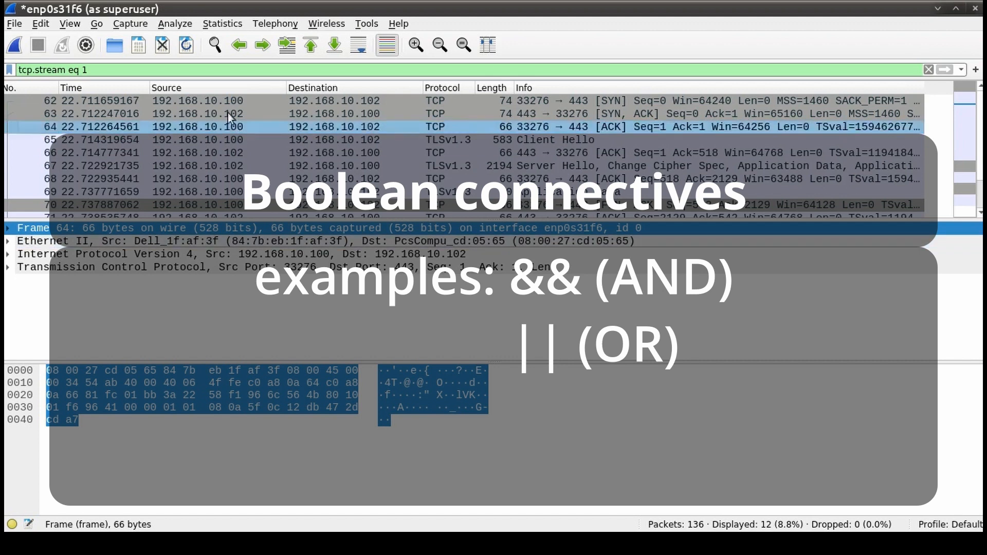
Replace the display filter with tcp.port == 80 || tcp.port == 443 and look through the matching packets.
click(195, 71)
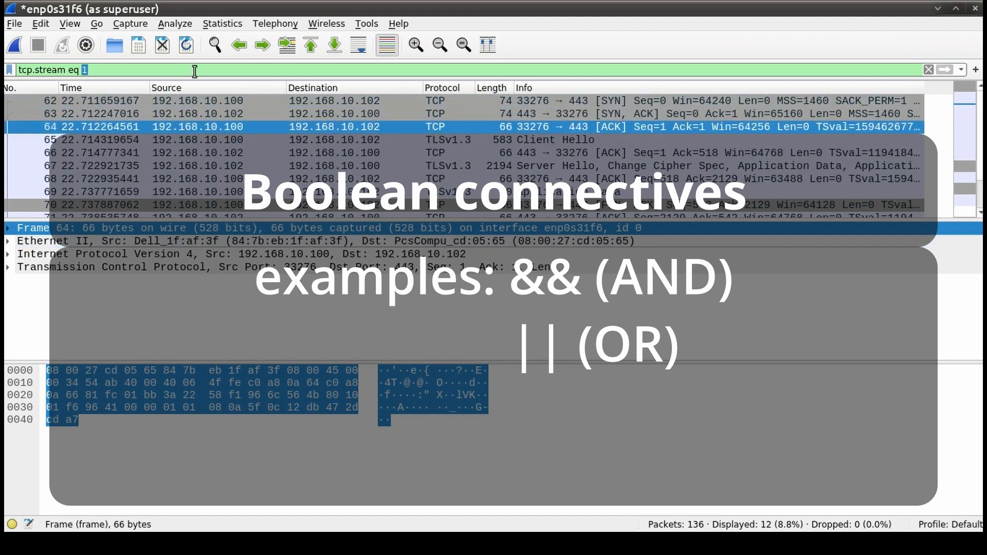
key(ctrl+a)
text(tcp.port)
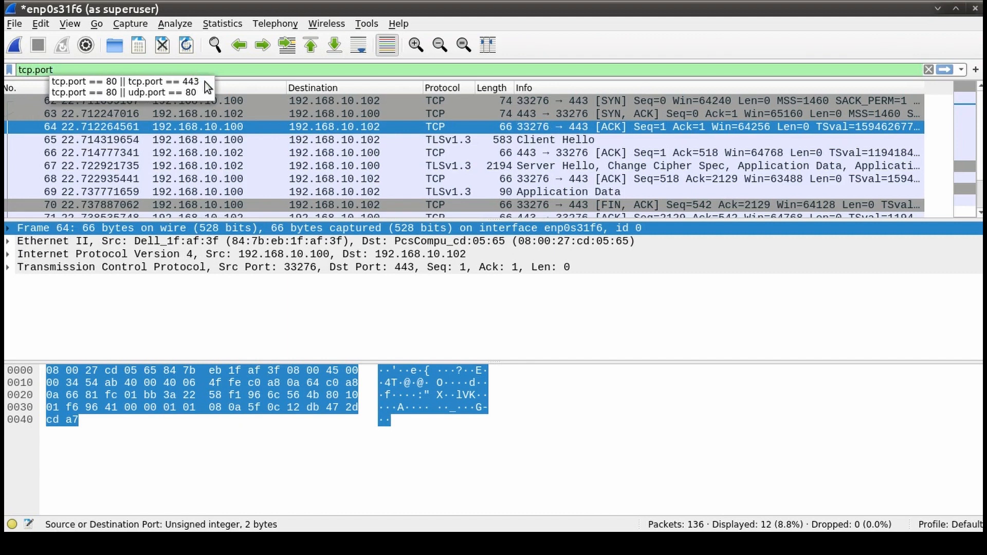
click(205, 81)
key(Return)
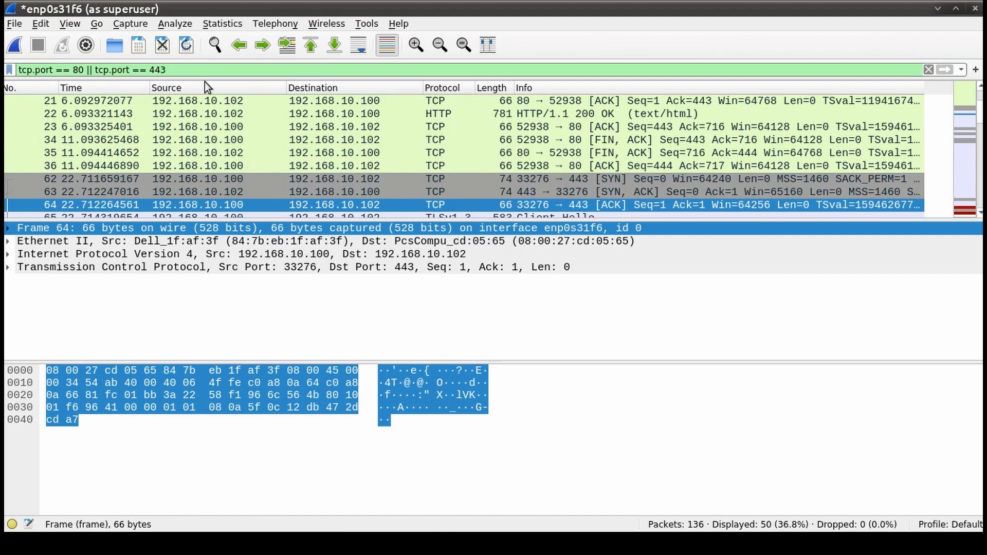
scroll(192, 147, up, 2)
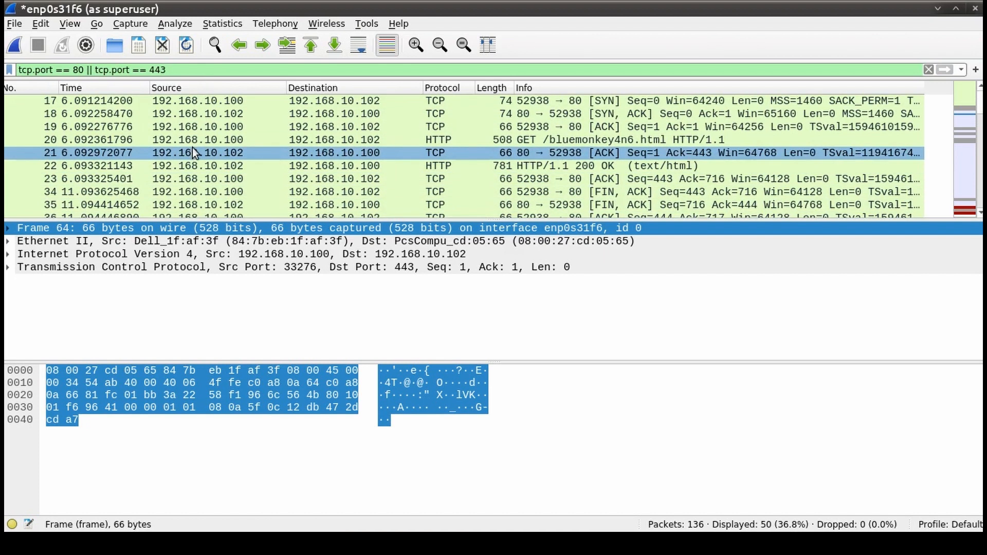
scroll(192, 153, down, 5)
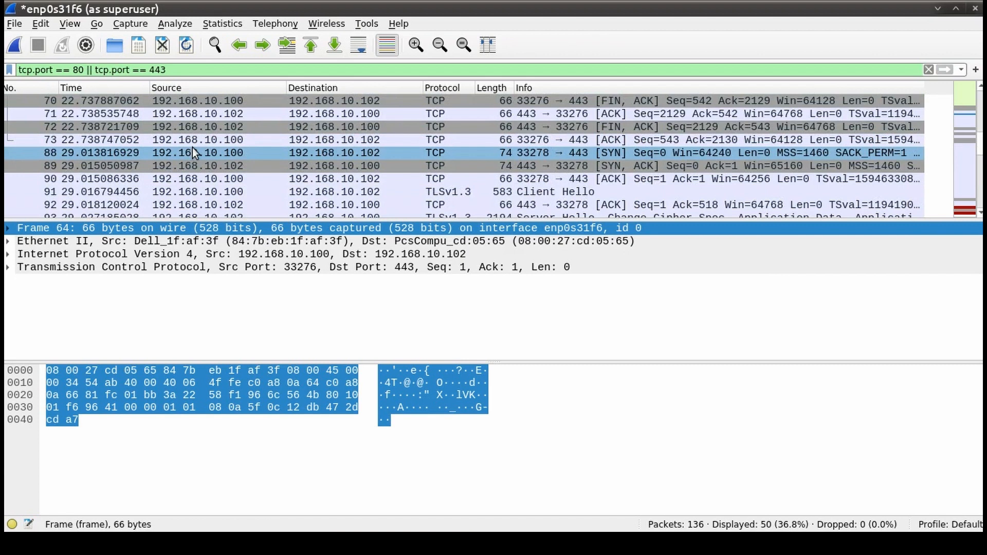
scroll(193, 153, down, 5)
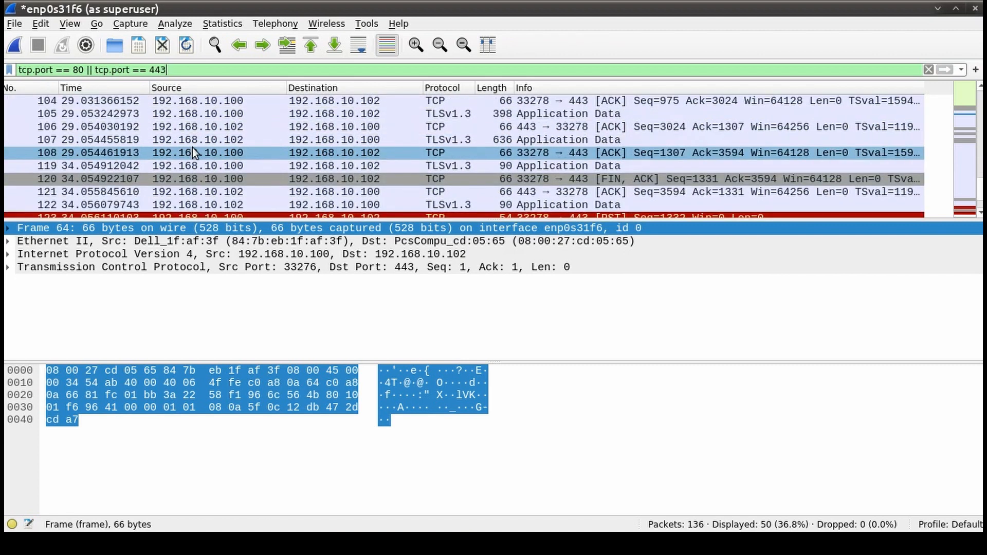